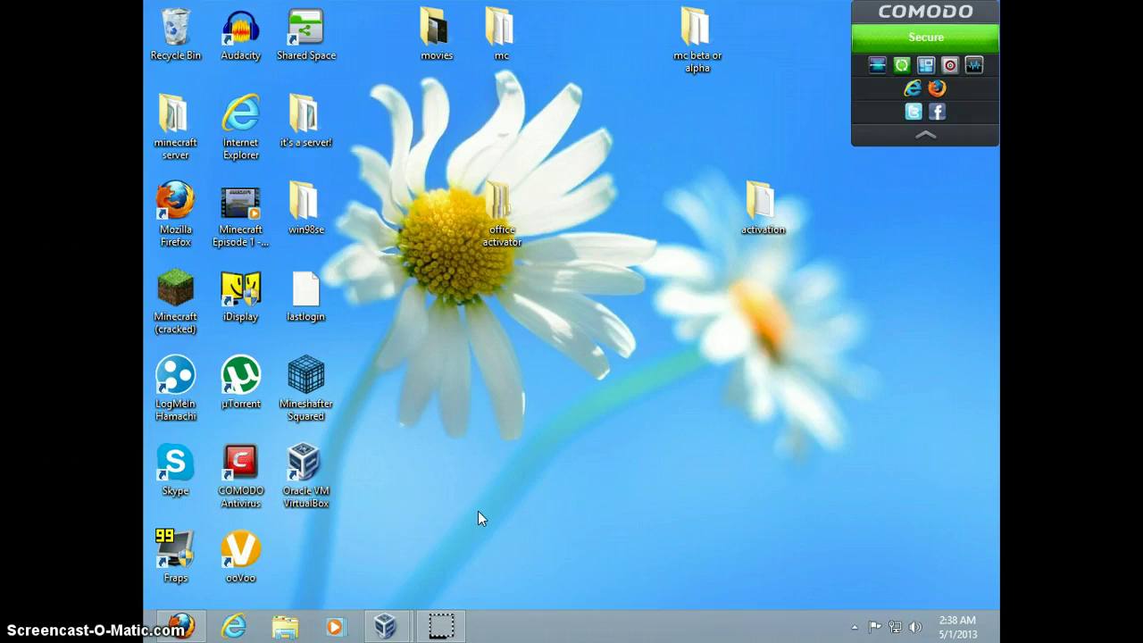
Step: Launch Microsoft PowerPoint 2010 with a new blank presentation
key(super)
text(power)
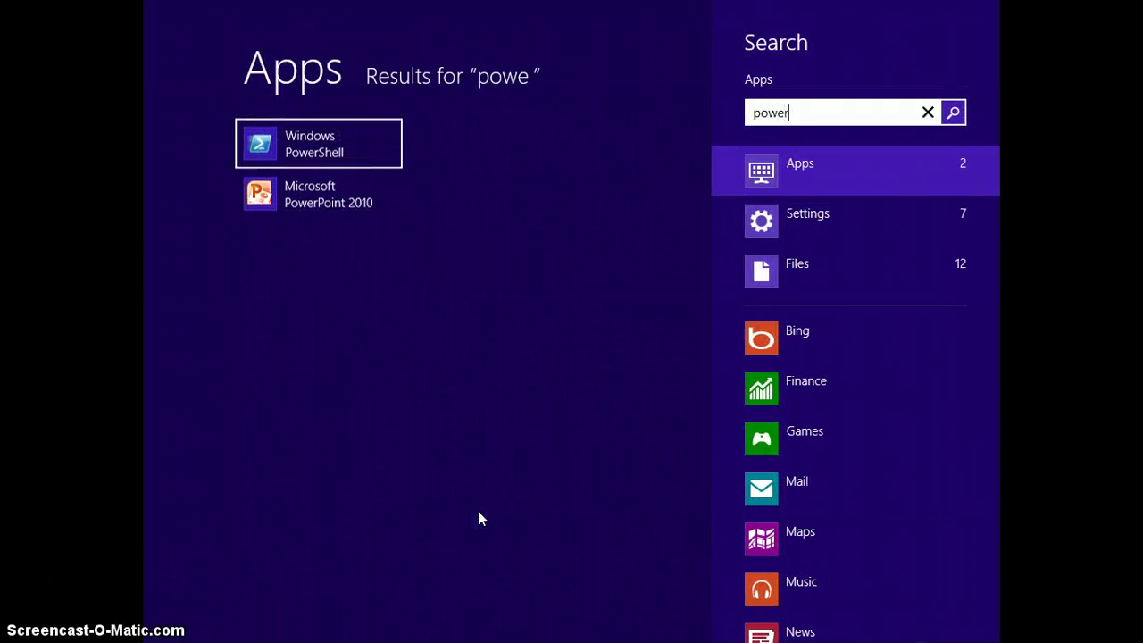
key(super)
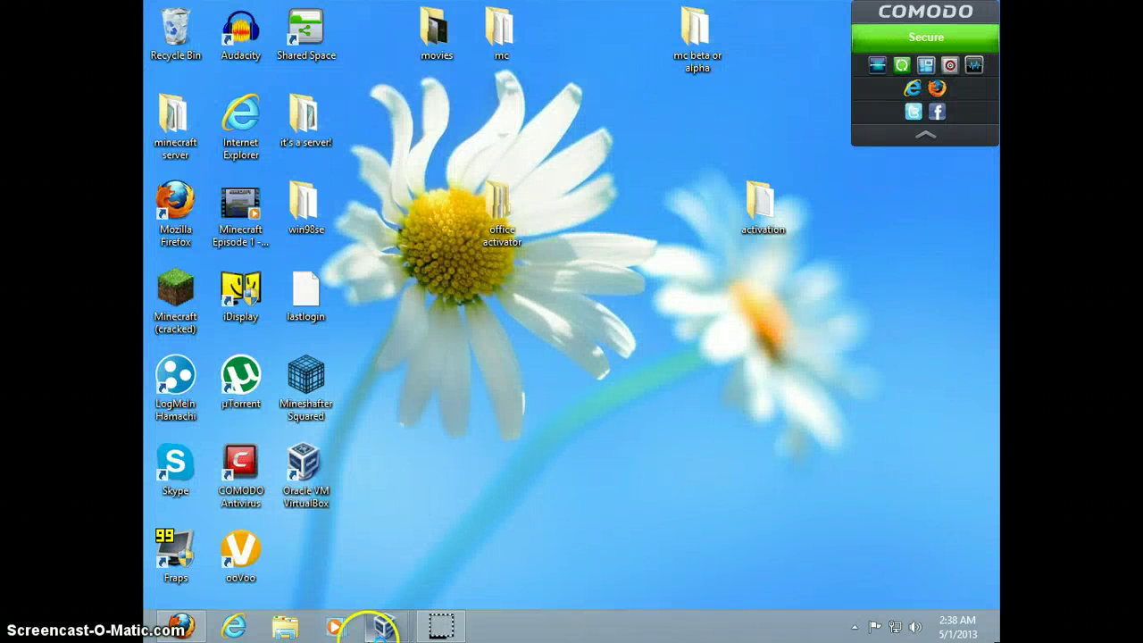
click(407, 518)
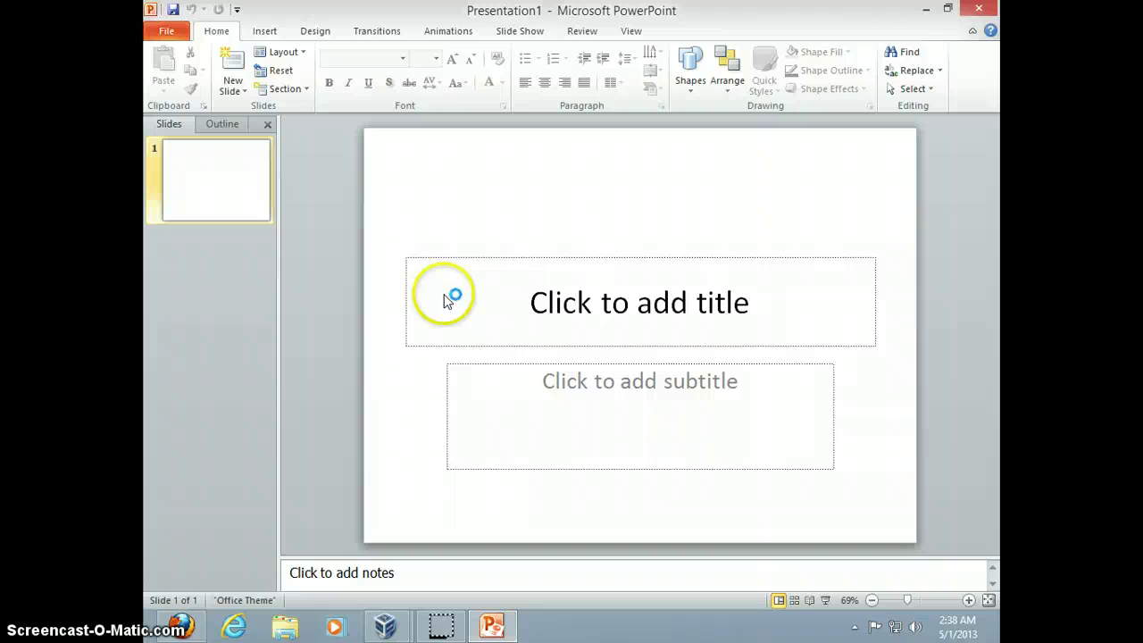
Step: Bring up the YouTube home page in Firefox and launch the Snipping Tool over it
click(179, 519)
click(186, 622)
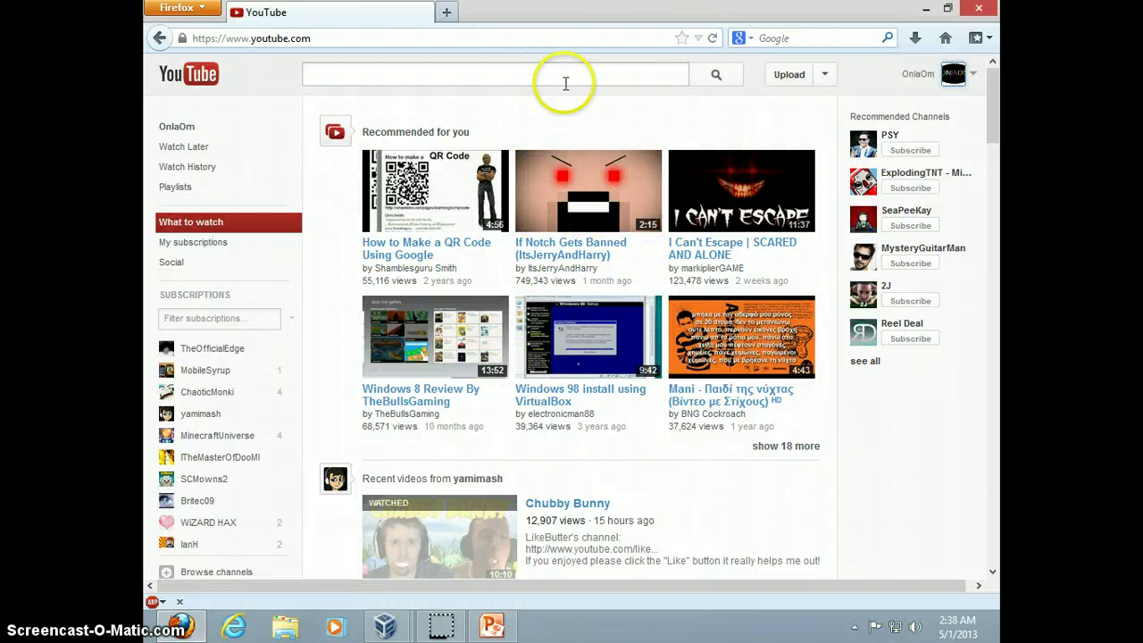
key(super)
text(sni)
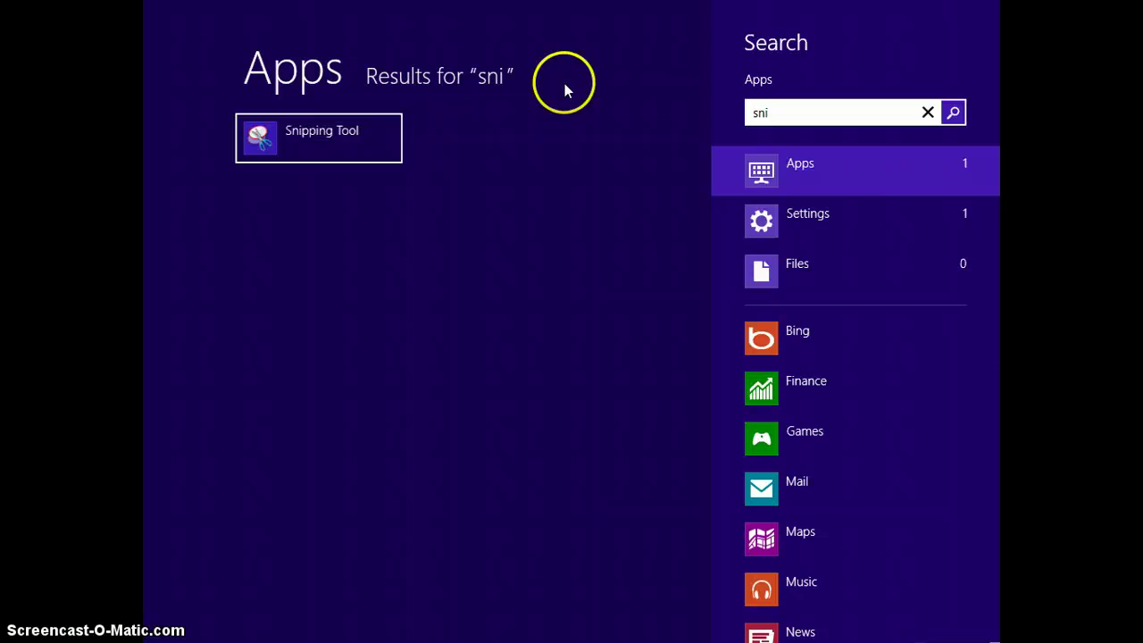
key(Return)
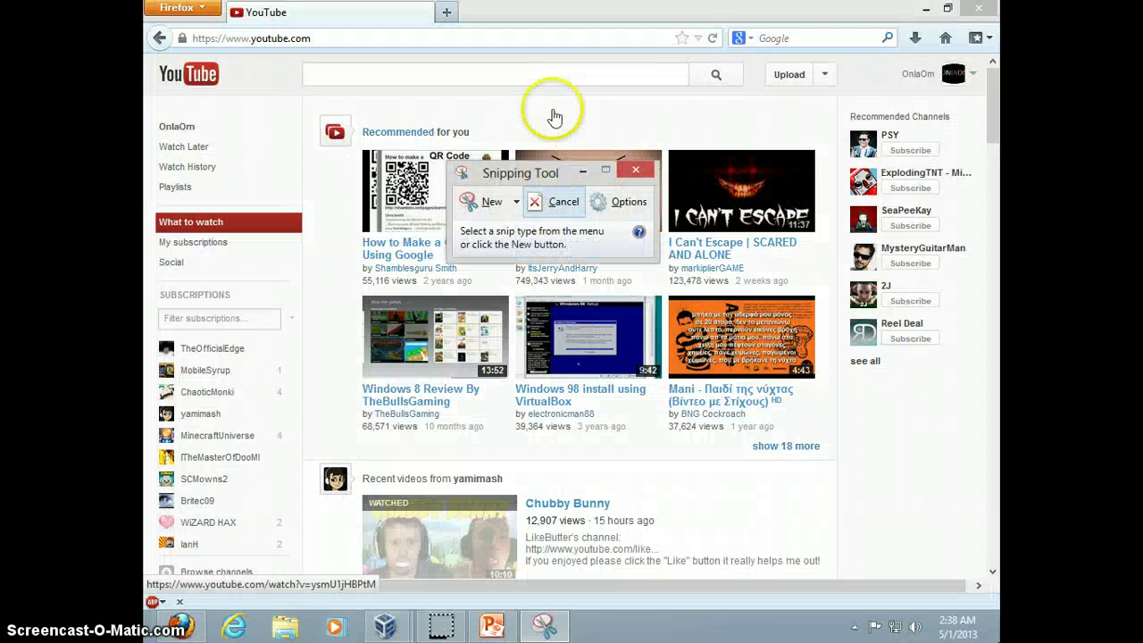
Step: Capture the whole Firefox window showing the YouTube home page as a Window Snip
click(516, 204)
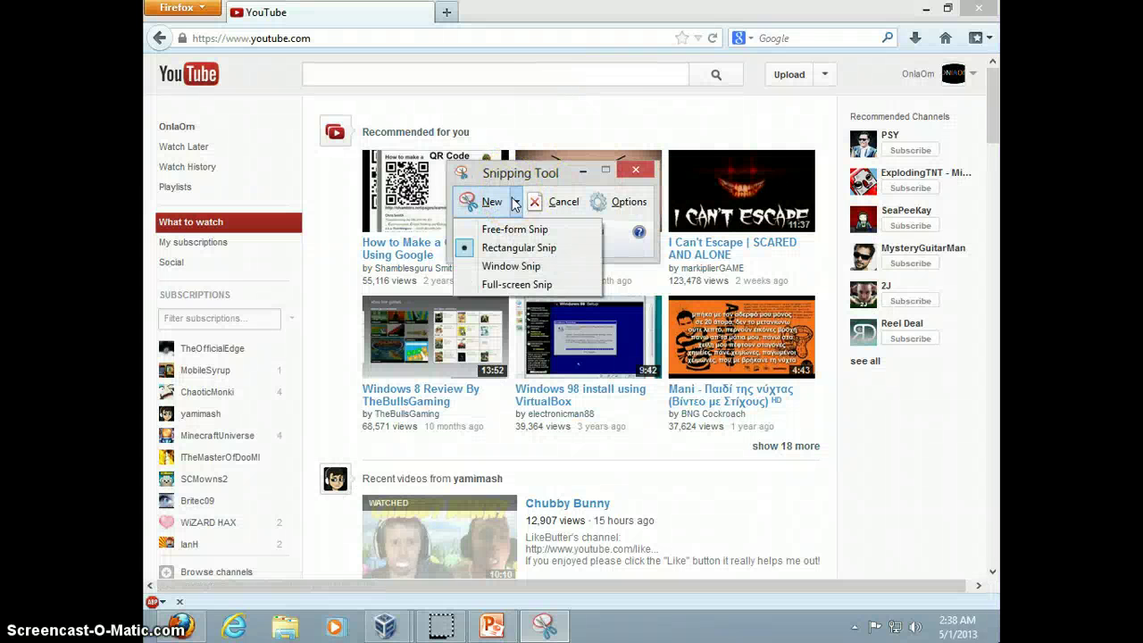
click(517, 268)
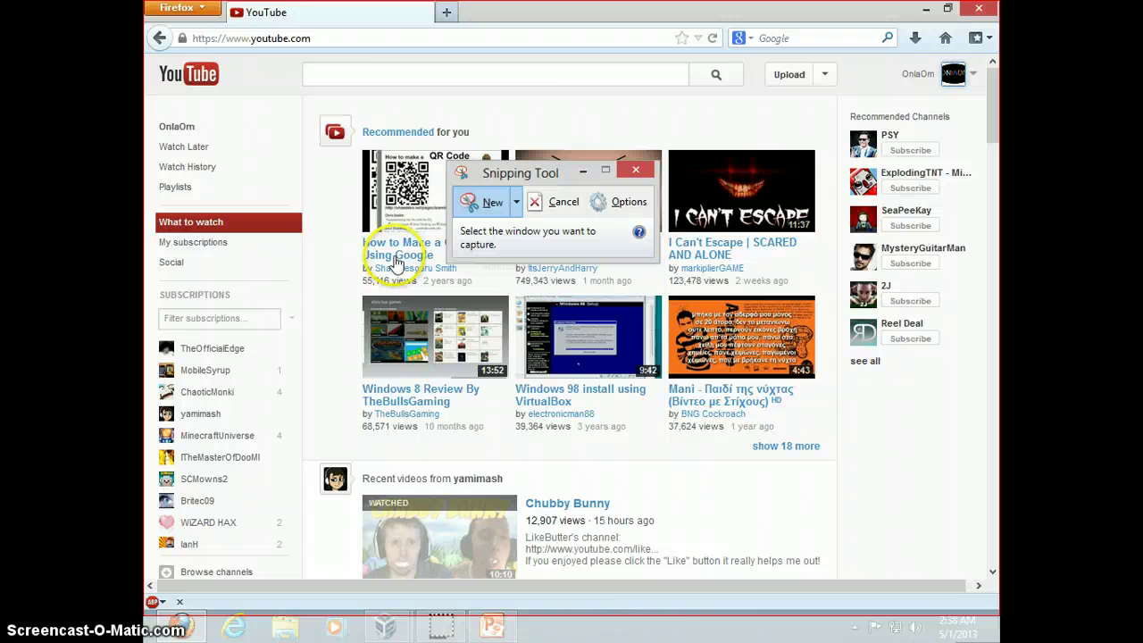
click(581, 41)
scroll(390, 170, down, 5)
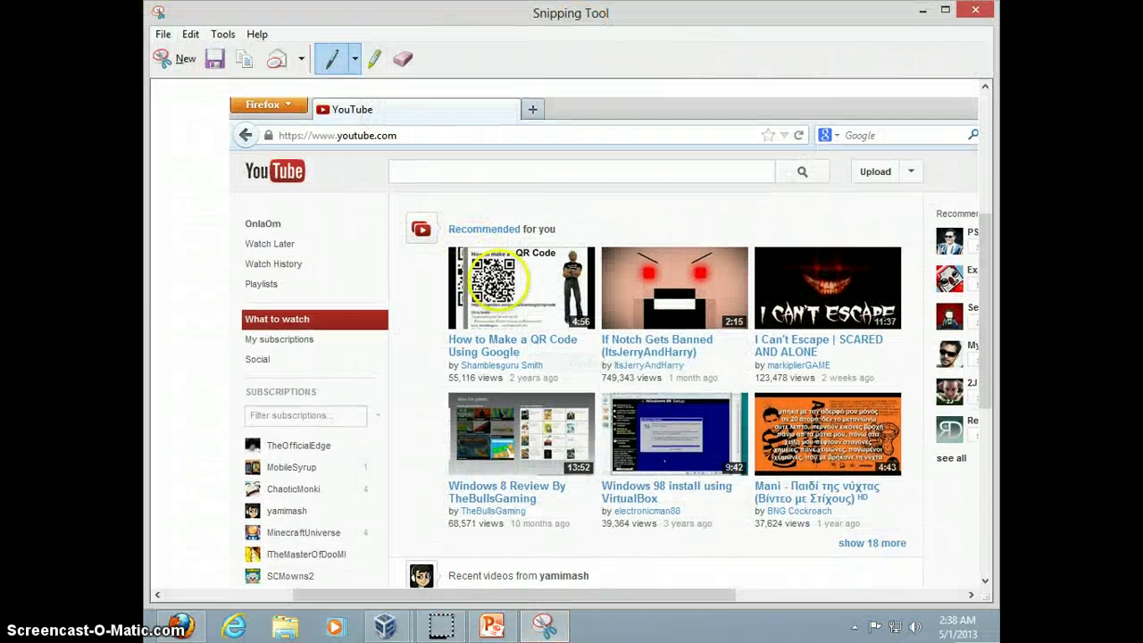
Step: Close the Snipping Tool without saving the captured snip to a file
click(214, 59)
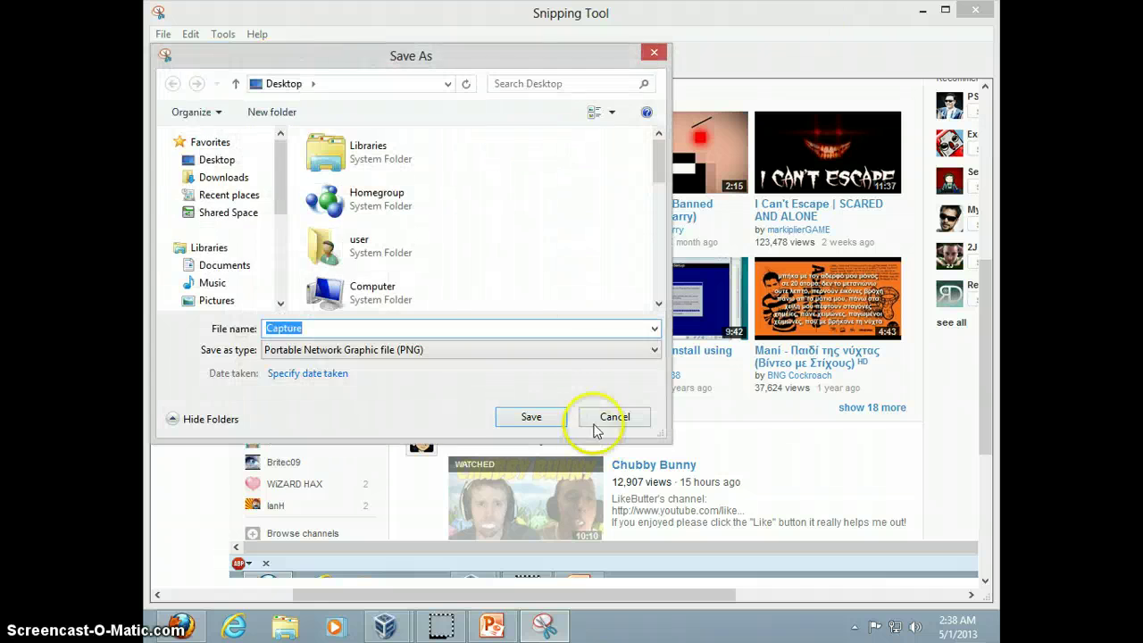
click(607, 416)
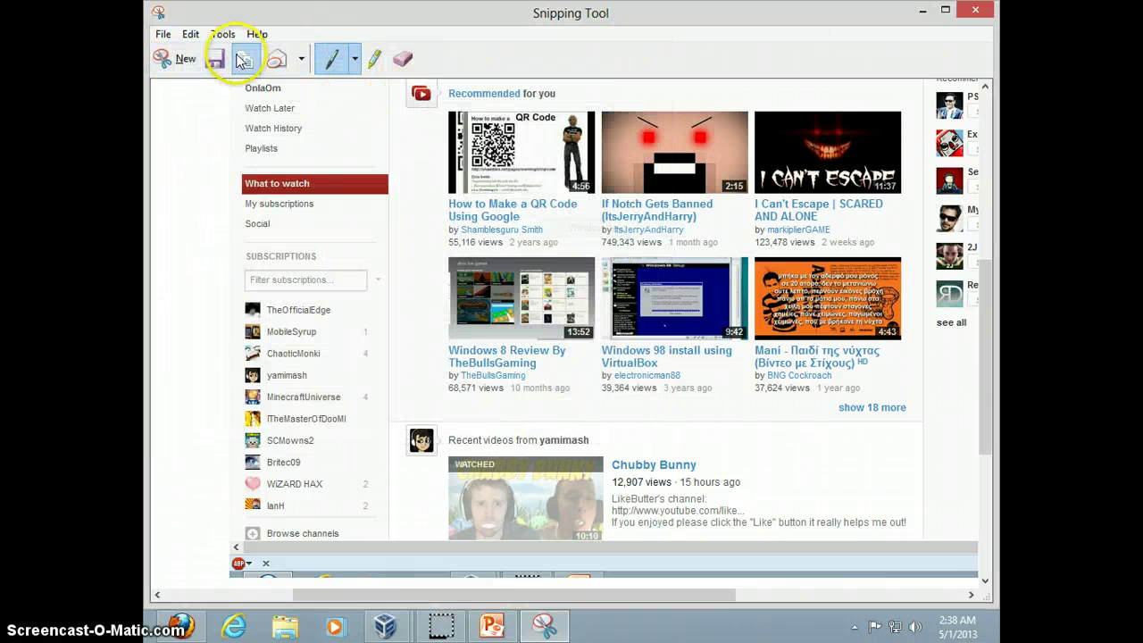
click(974, 9)
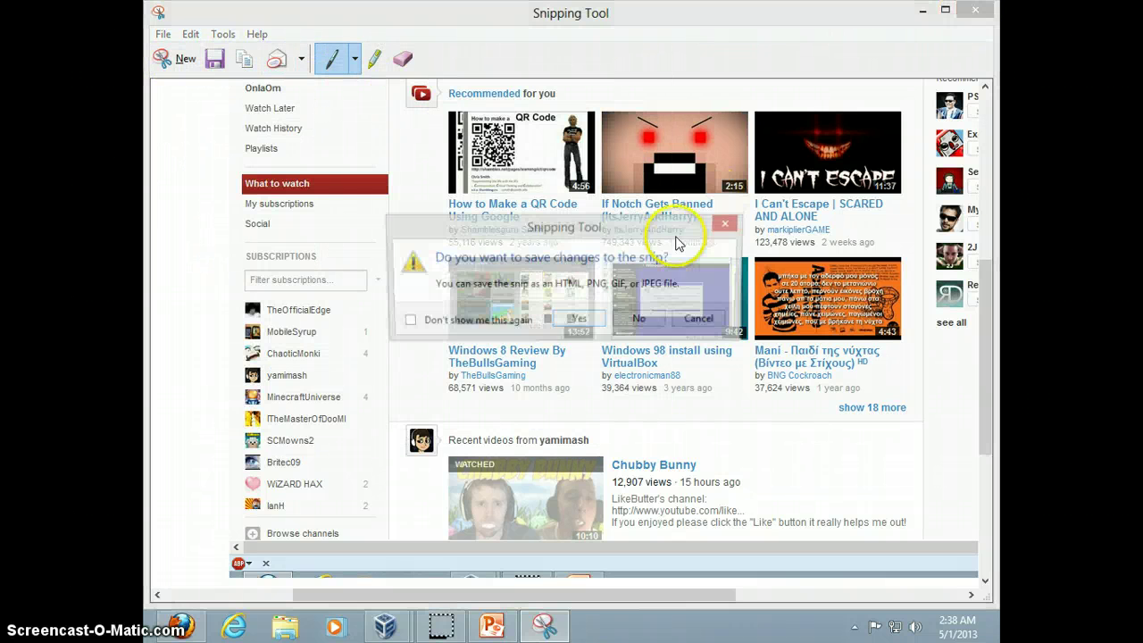
click(637, 319)
Step: In PowerPoint, delete the title and subtitle placeholders from slide 1 and paste the YouTube window screenshot in their place
click(507, 630)
click(474, 299)
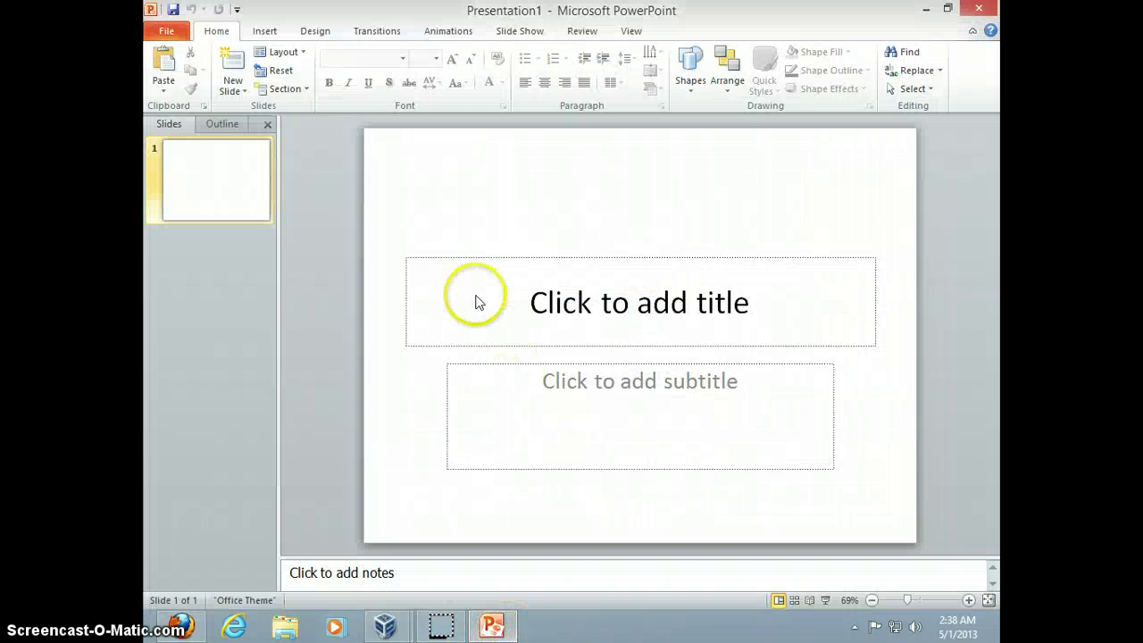
click(479, 226)
key(ctrl+a)
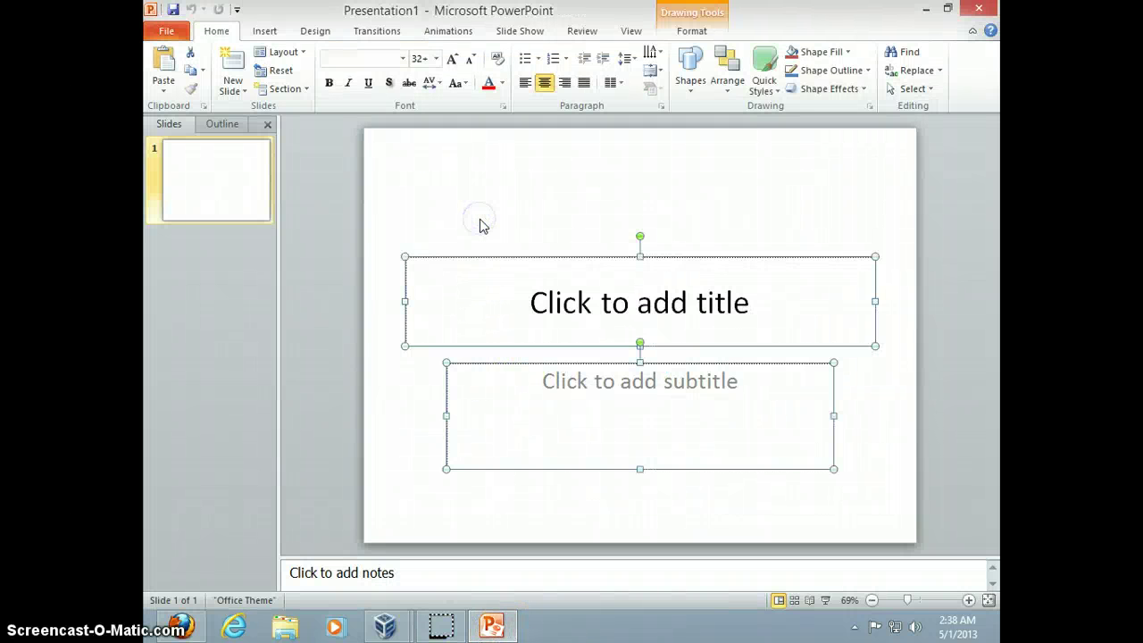
key(Delete)
key(ctrl+v)
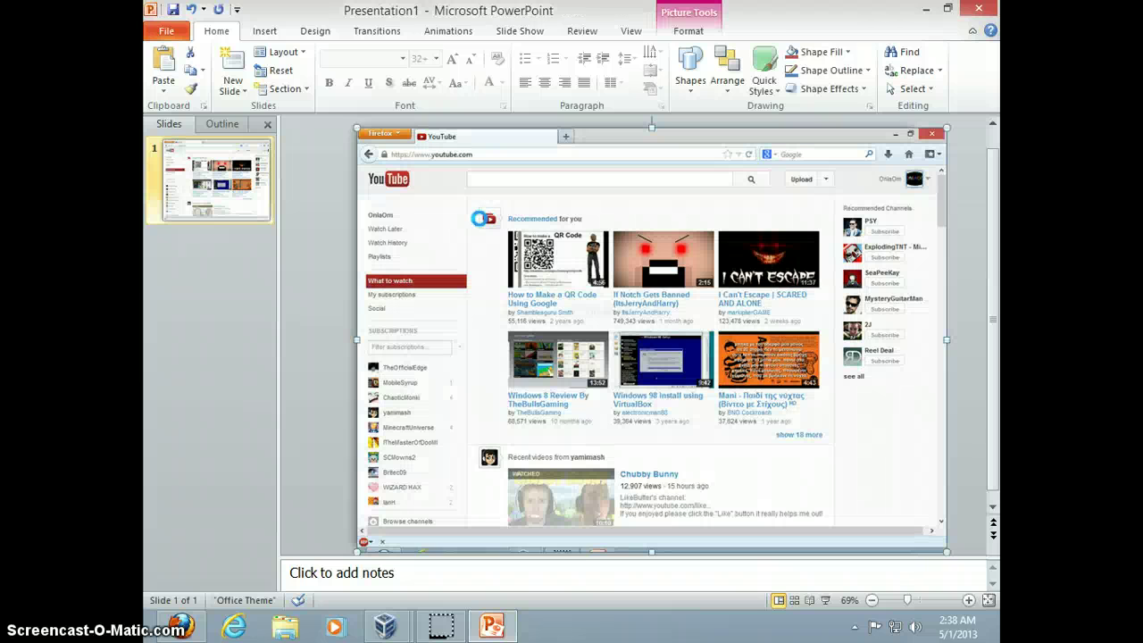
click(971, 325)
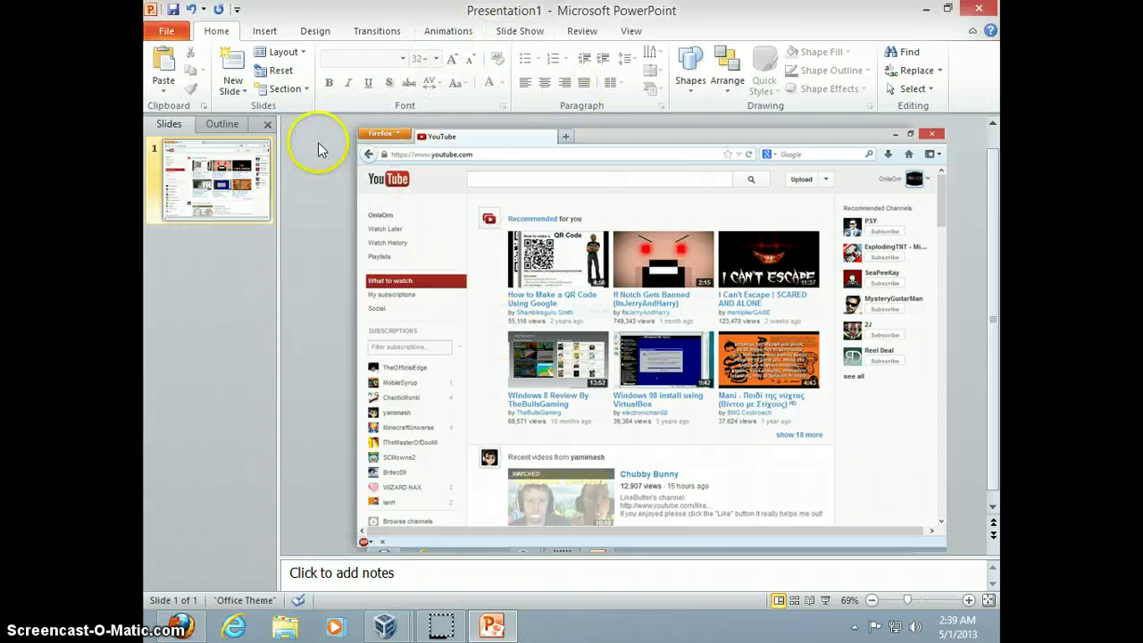
click(545, 30)
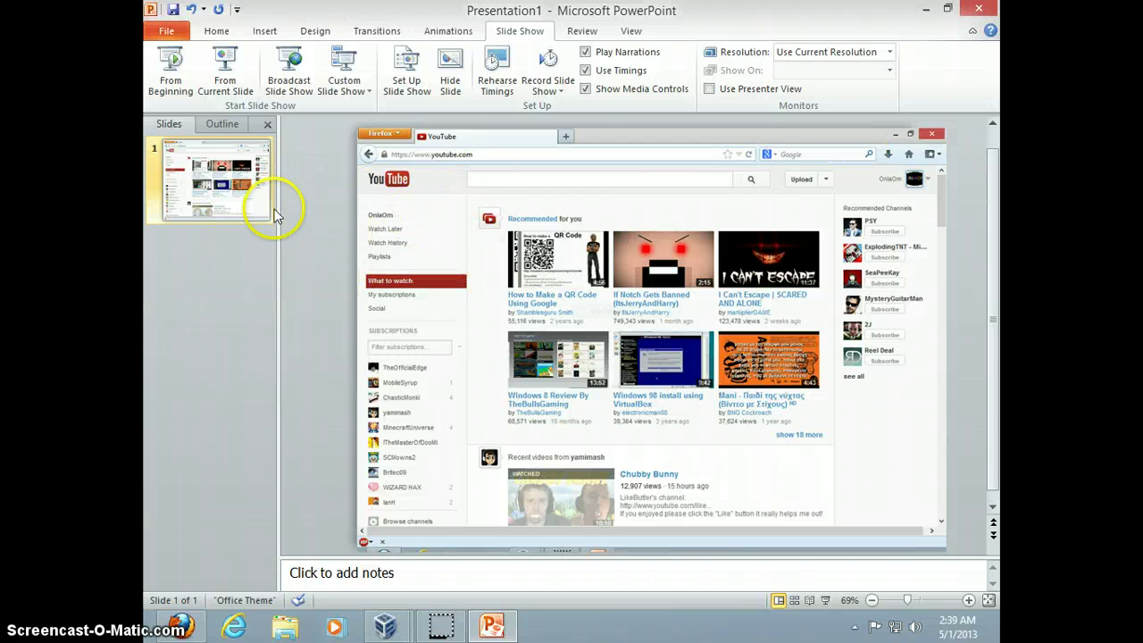
click(204, 262)
click(307, 234)
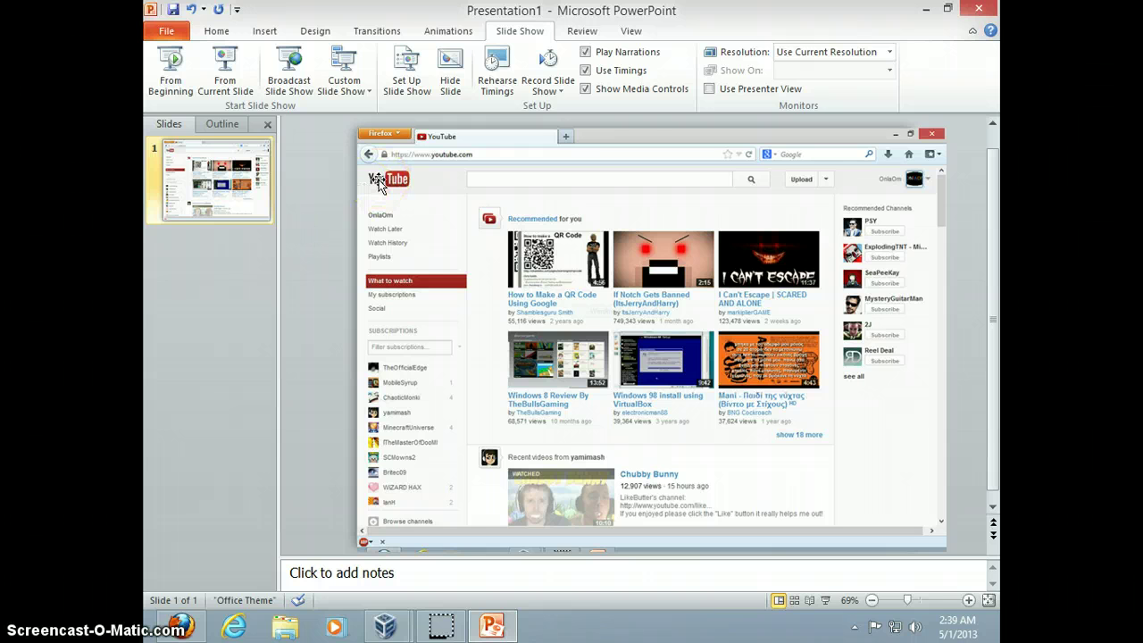
click(380, 182)
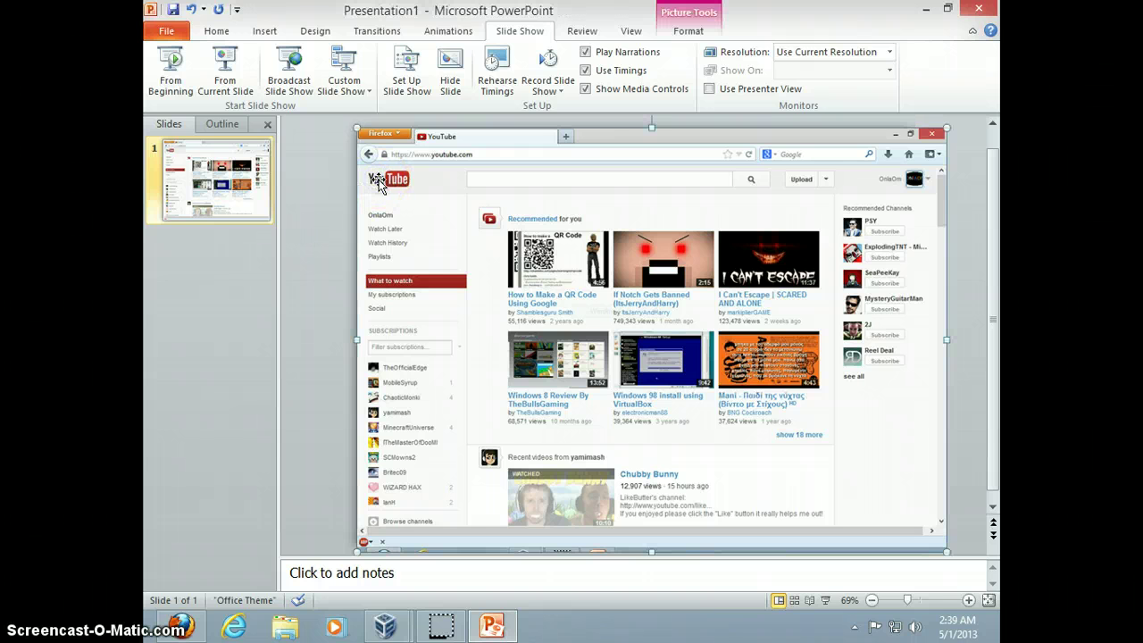
click(344, 182)
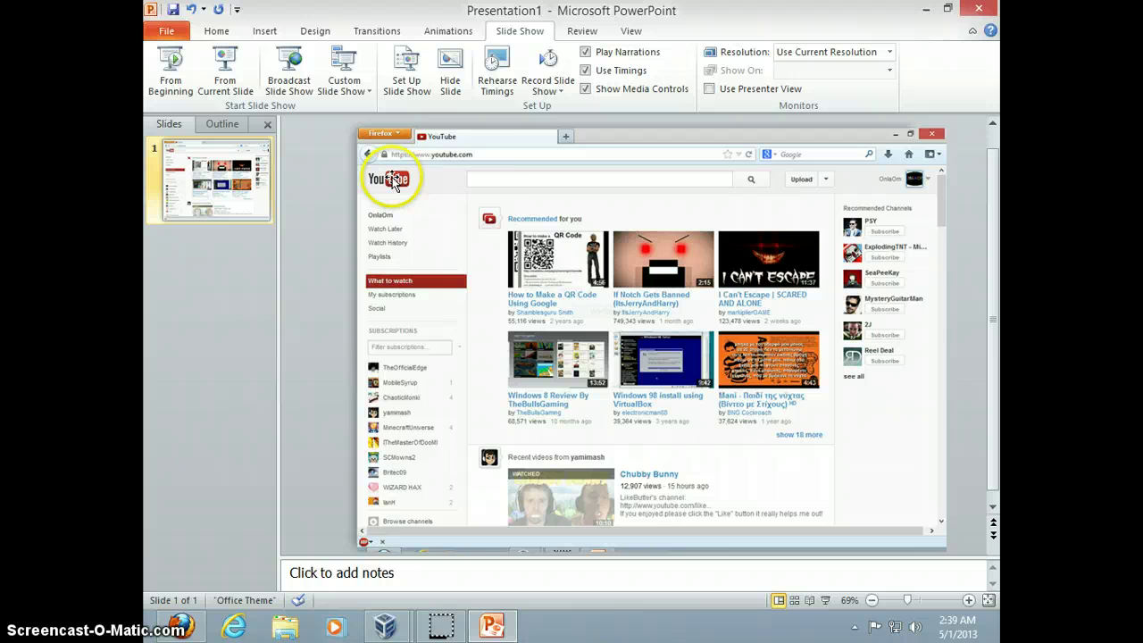
right_click(393, 181)
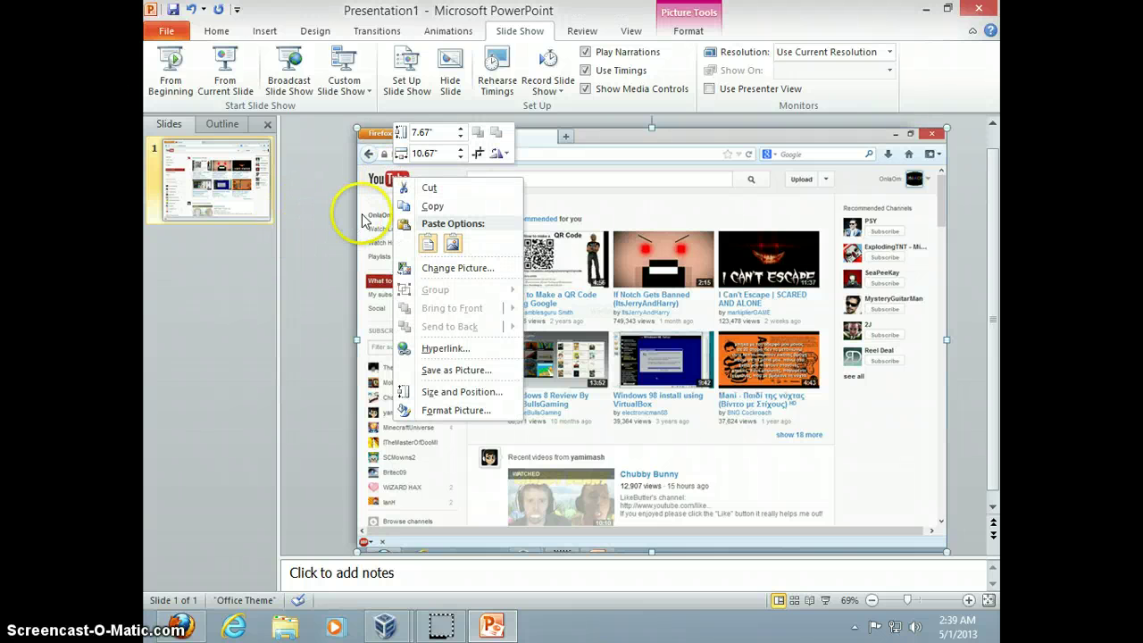
click(330, 209)
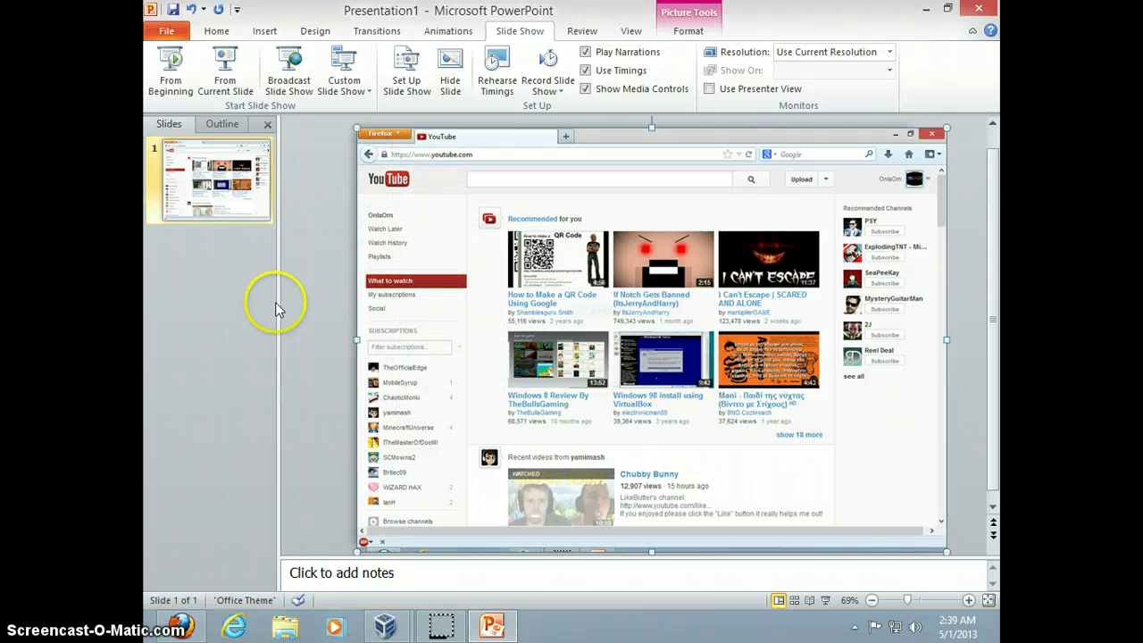
Step: Back on the YouTube page in Firefox, capture only the YouTube logo as a Rectangular Snip with the Snipping Tool
click(189, 631)
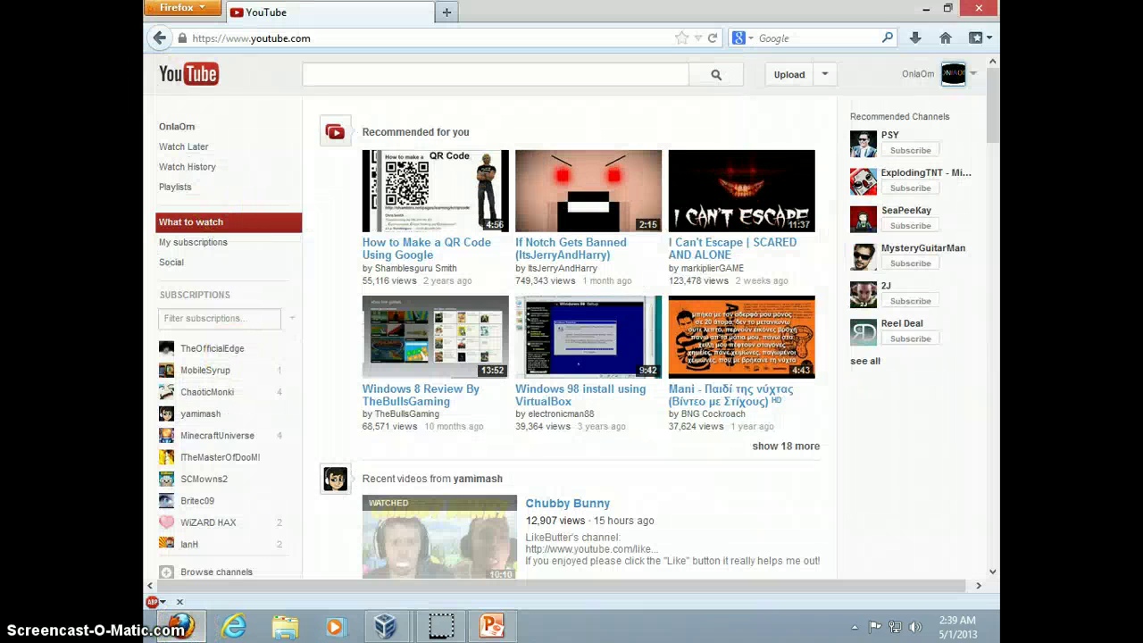
click(492, 625)
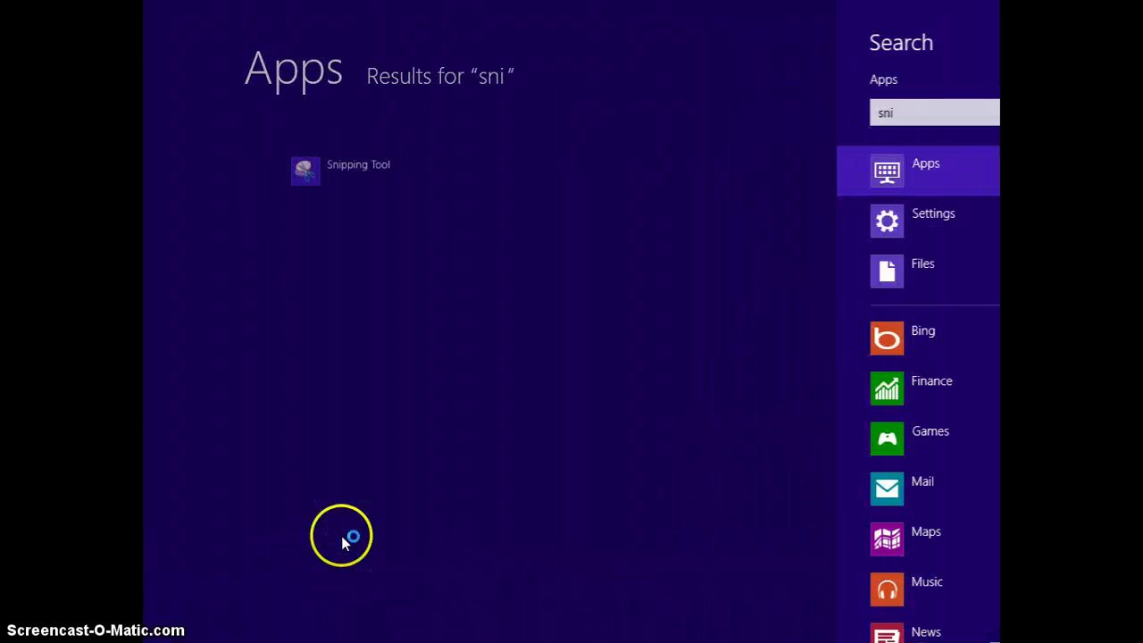
key(Return)
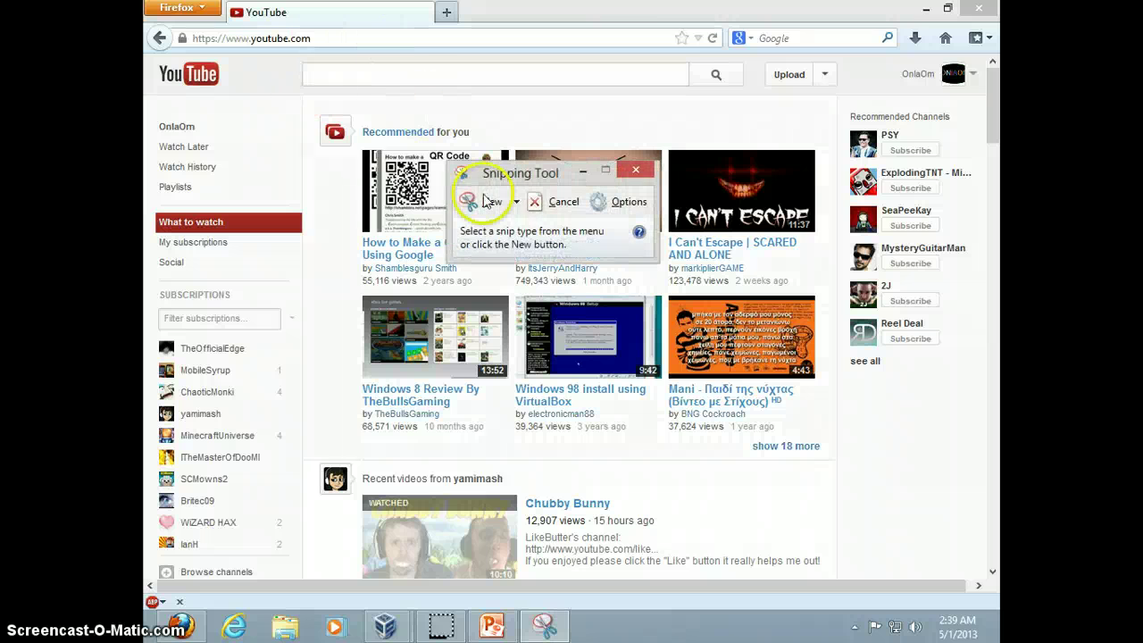
click(516, 201)
click(511, 247)
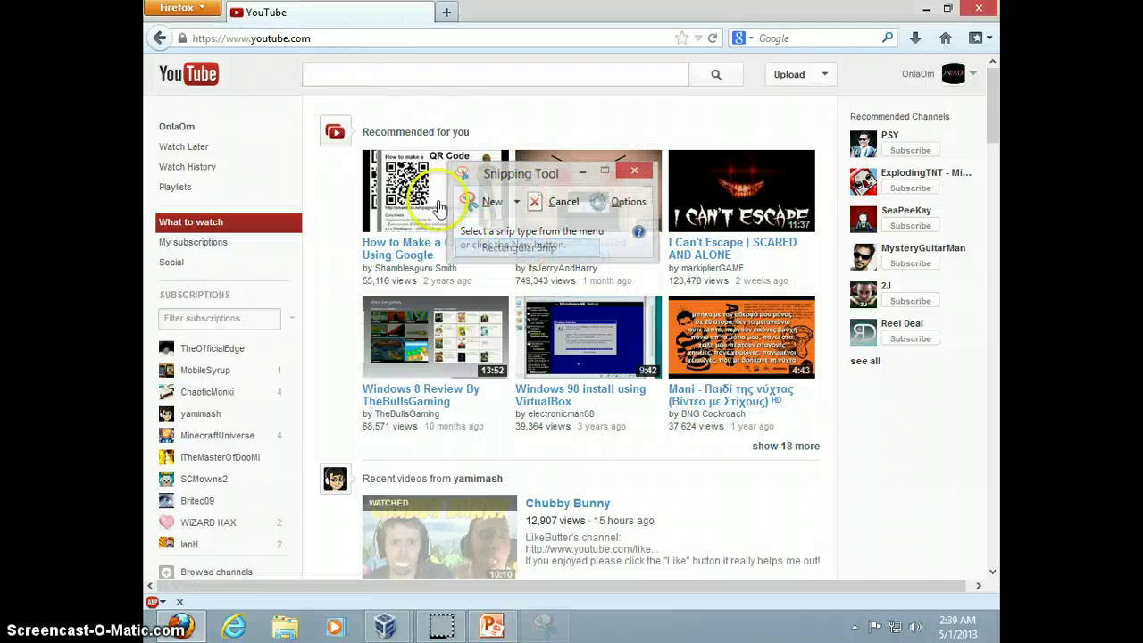
drag(149, 56, 235, 86)
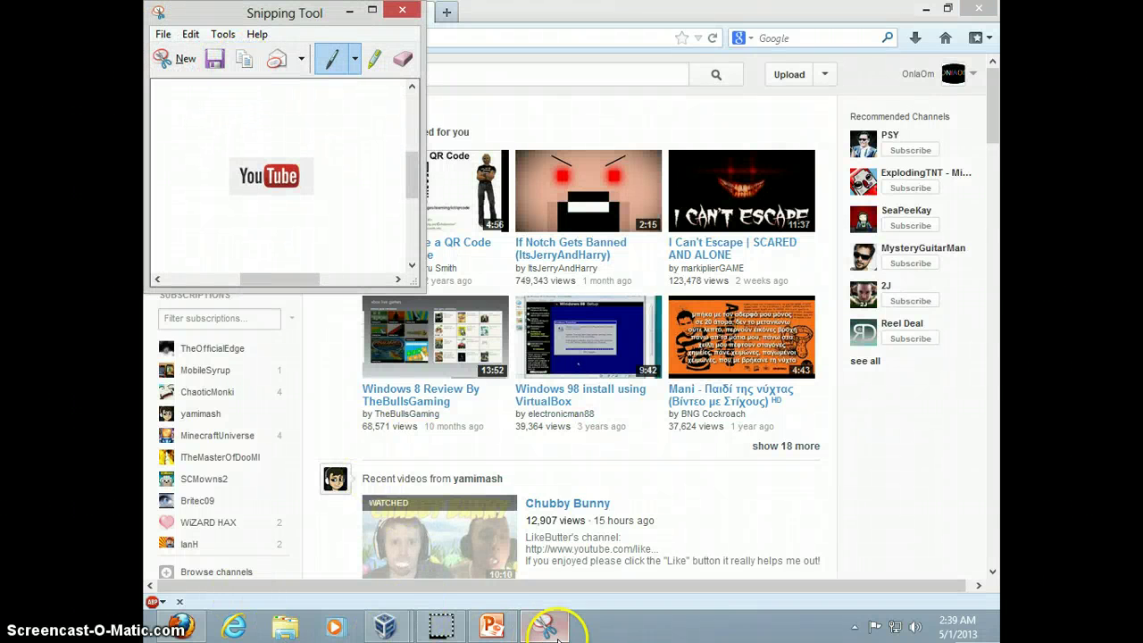
Step: In PowerPoint, paste the YouTube logo snip onto the slide and place it over the logo in the screenshot
click(493, 627)
key(ctrl+v)
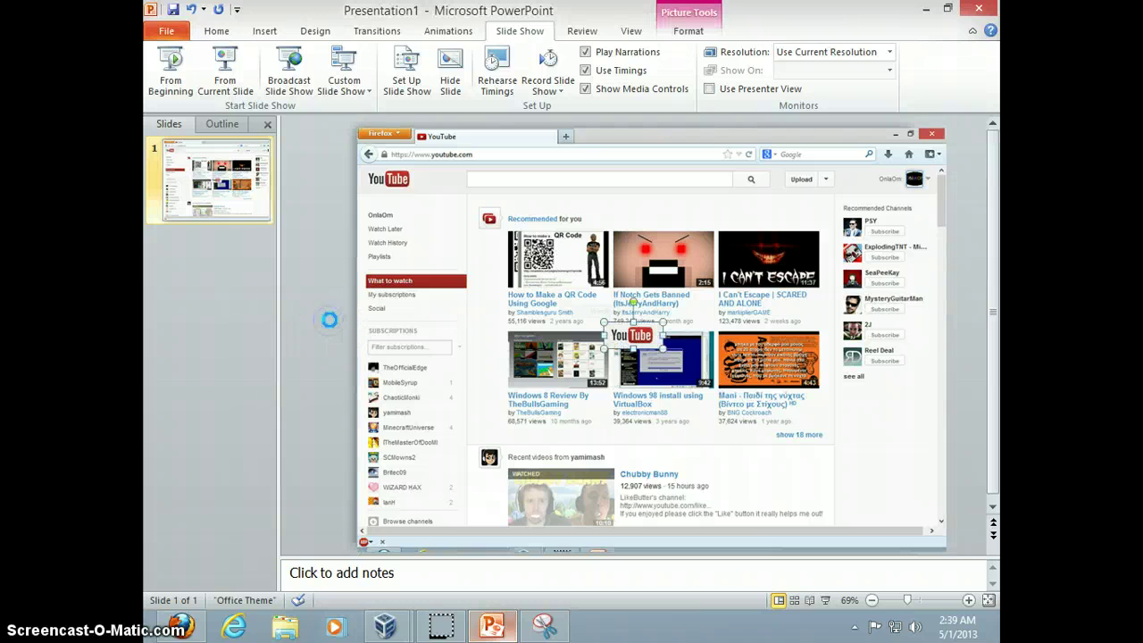
drag(643, 338, 438, 186)
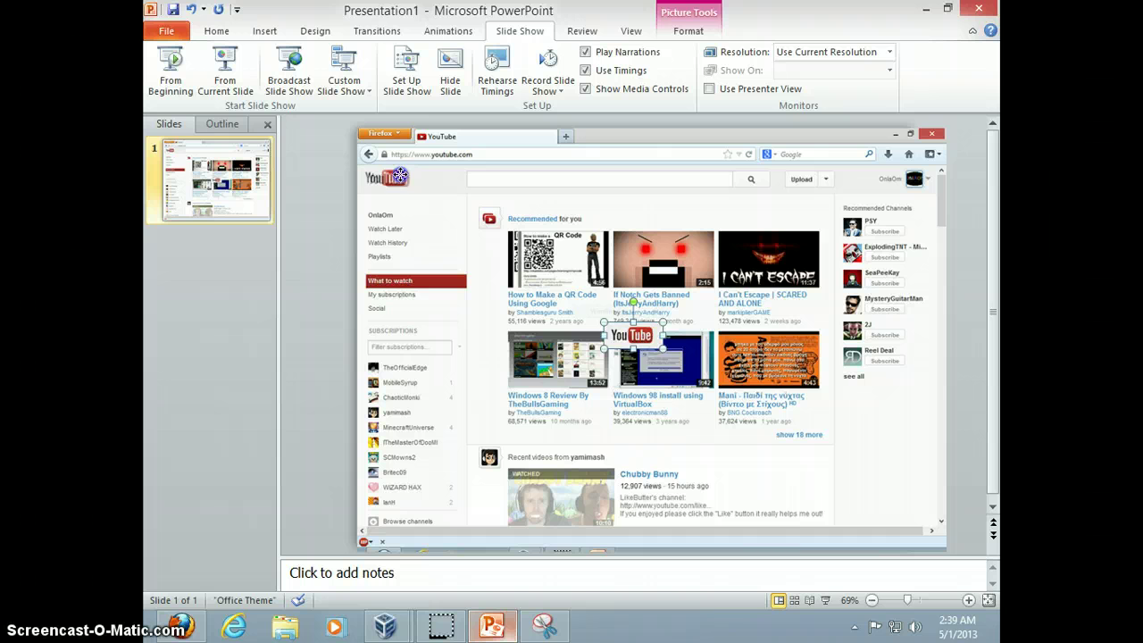
drag(399, 176, 400, 176)
click(331, 205)
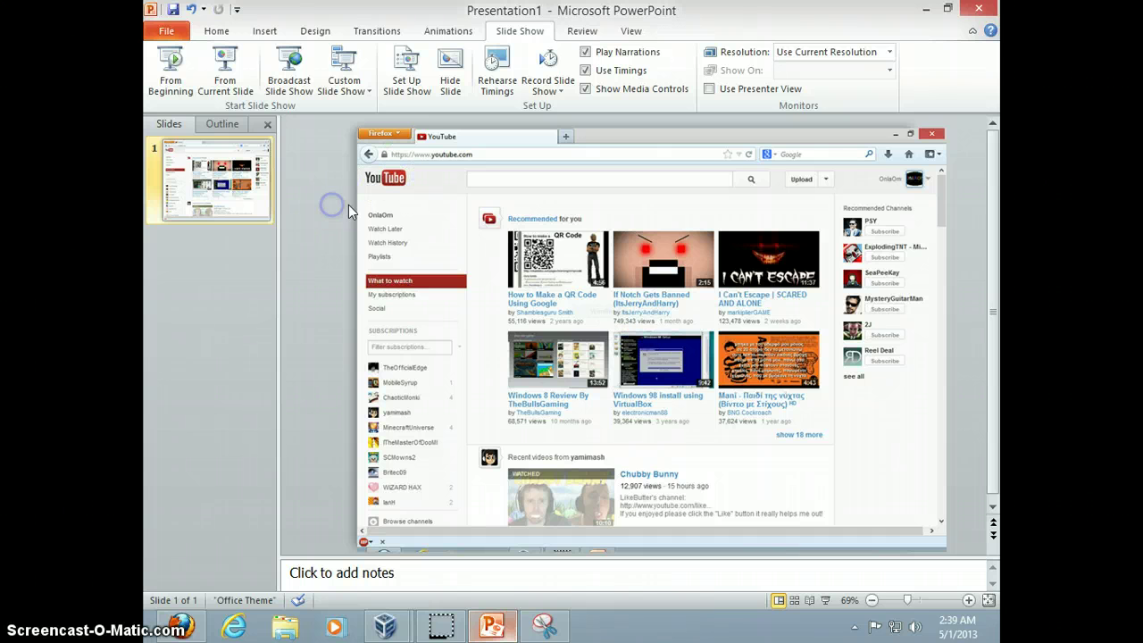
Step: Add a hyperlink to the pasted YouTube logo picture that targets Slide 1 as a place in this document
click(392, 174)
click(290, 268)
click(385, 170)
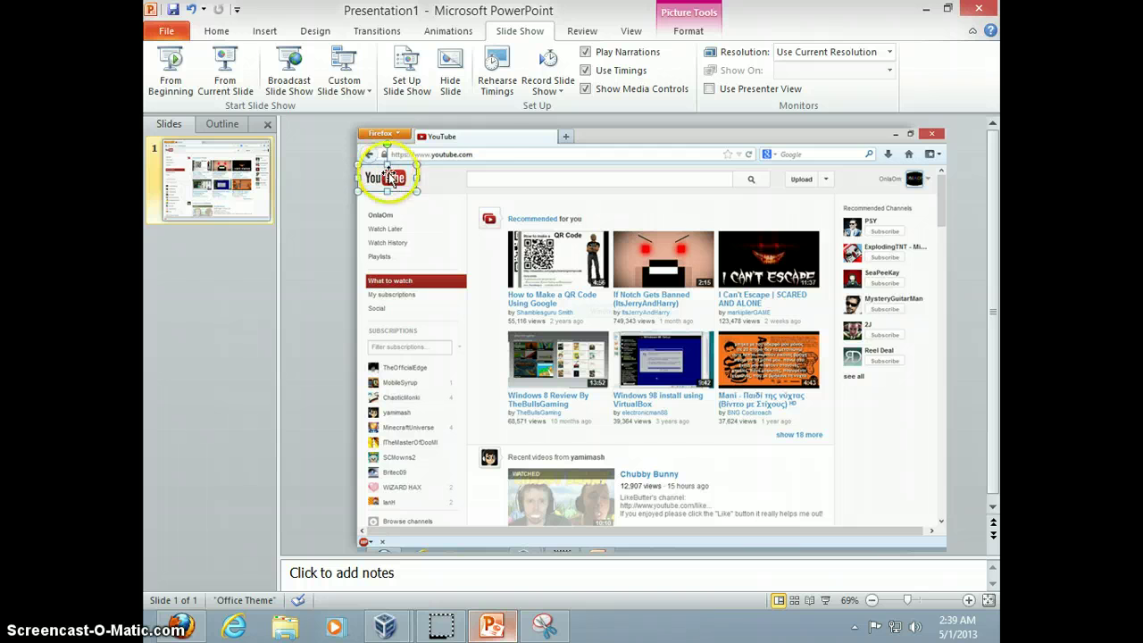
right_click(391, 177)
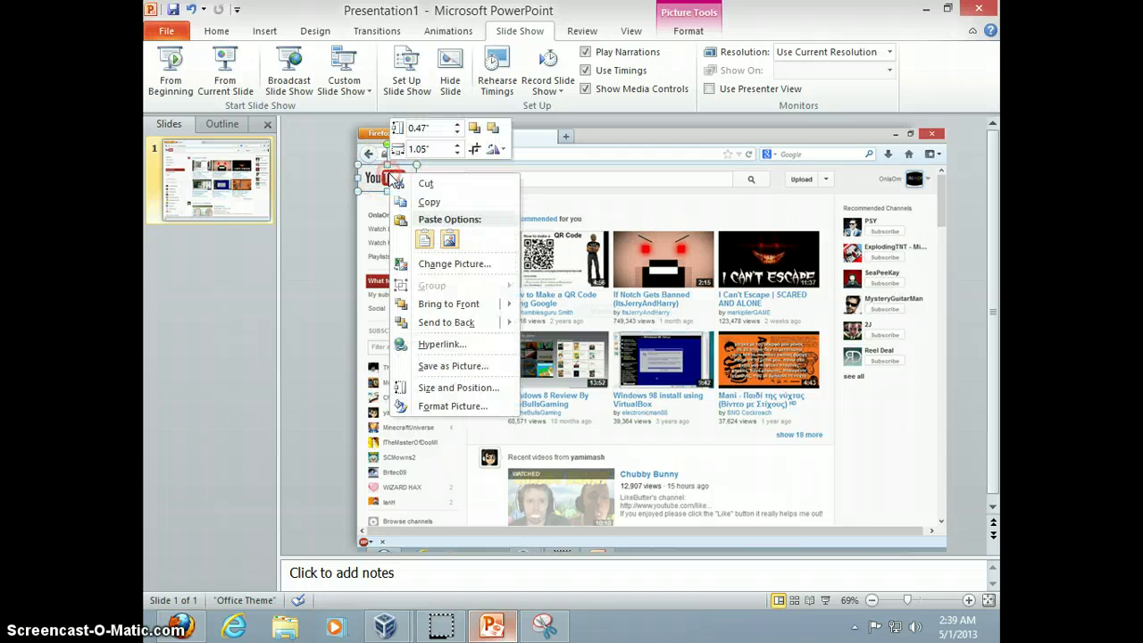
right_click(181, 306)
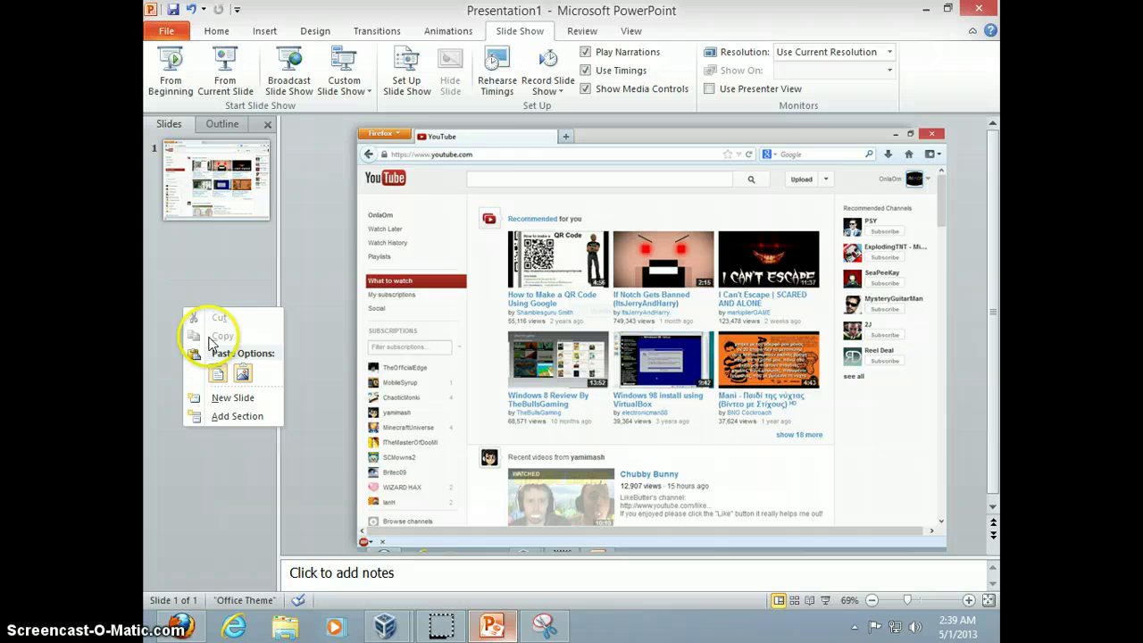
right_click(386, 172)
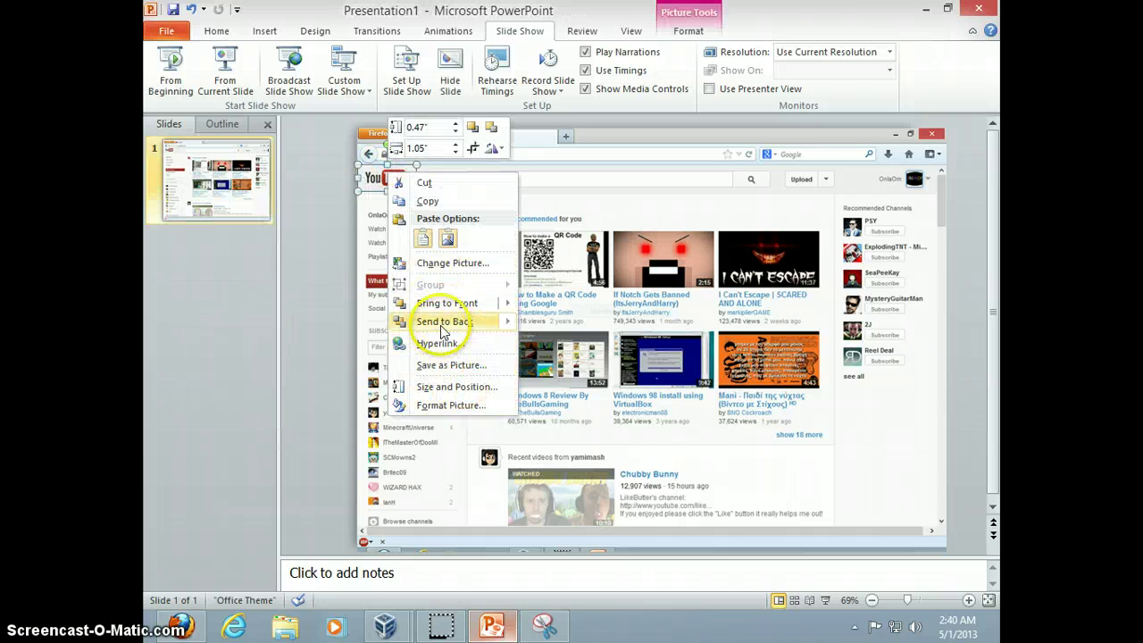
click(459, 346)
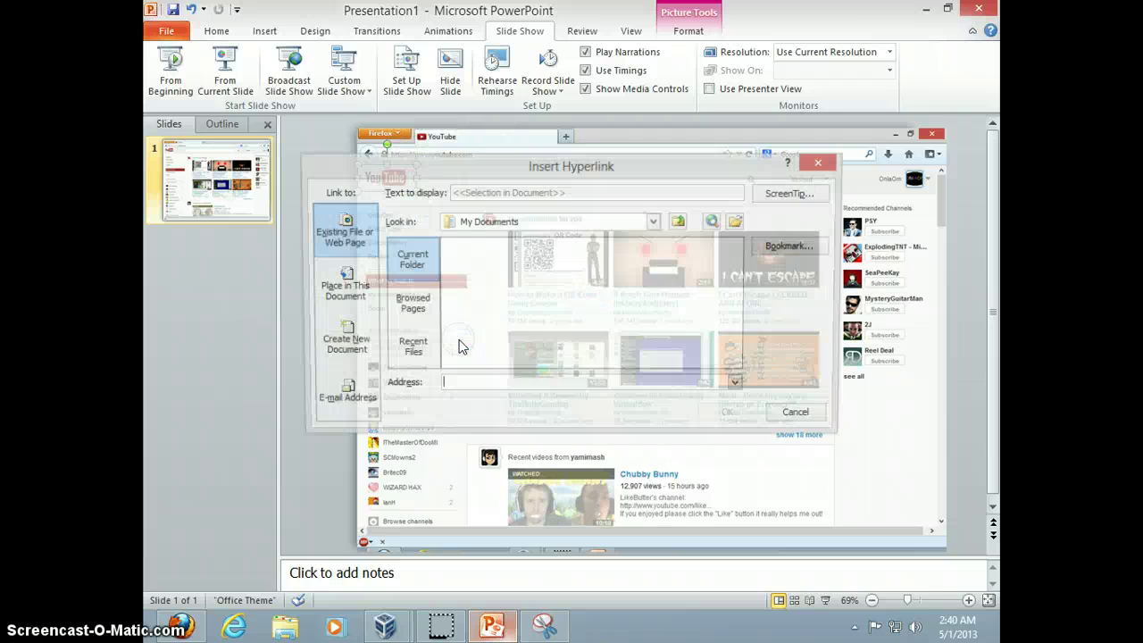
click(342, 391)
click(337, 297)
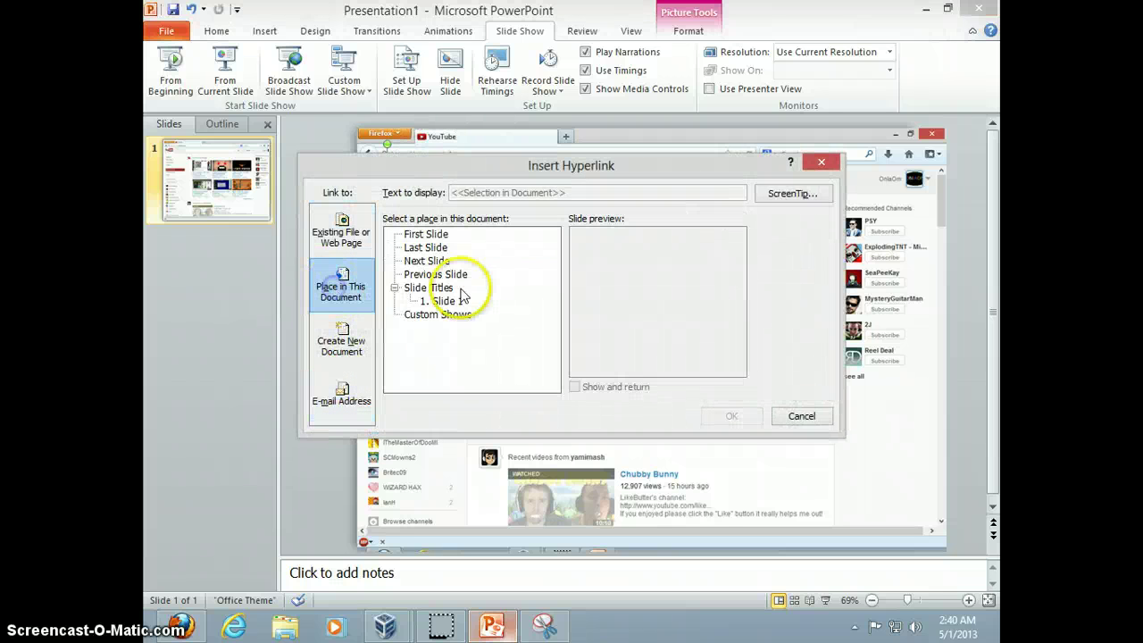
click(442, 300)
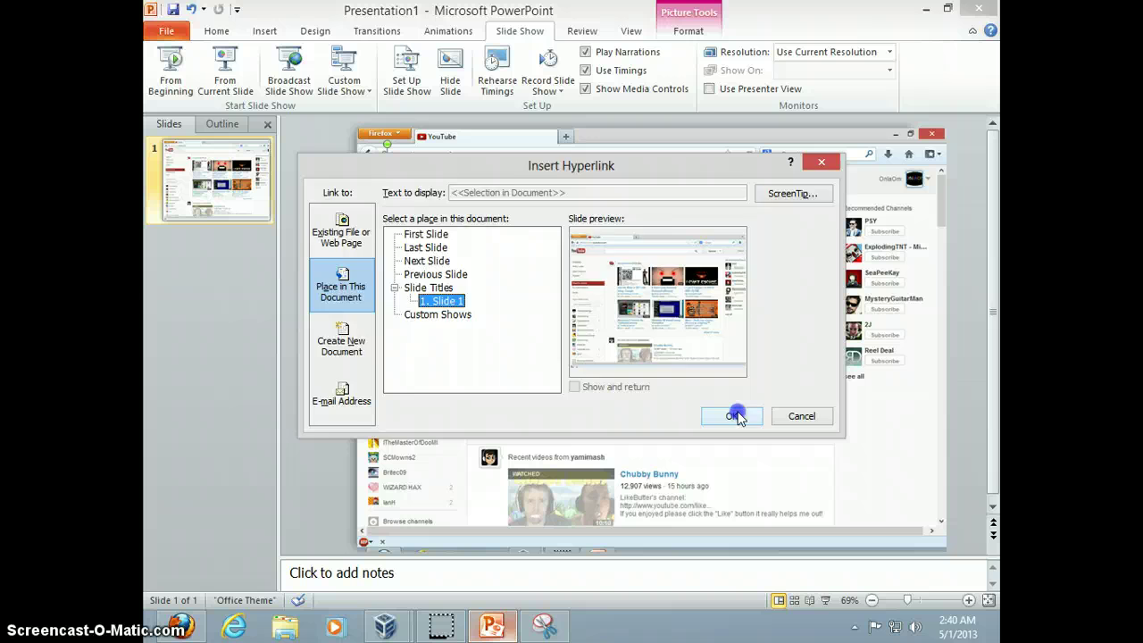
click(732, 416)
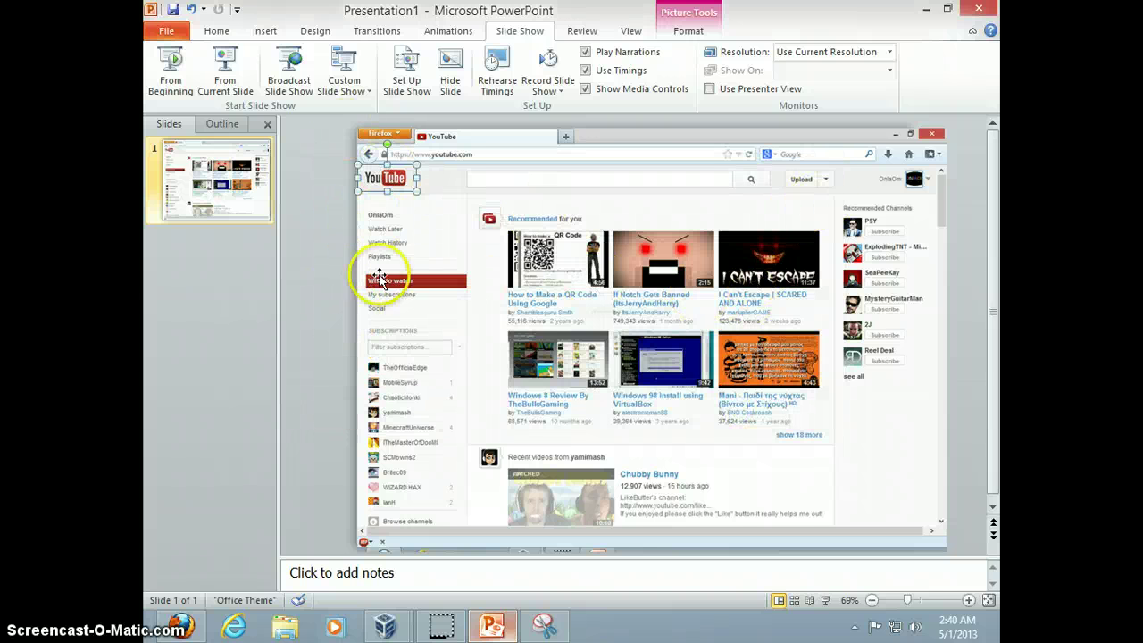
click(177, 305)
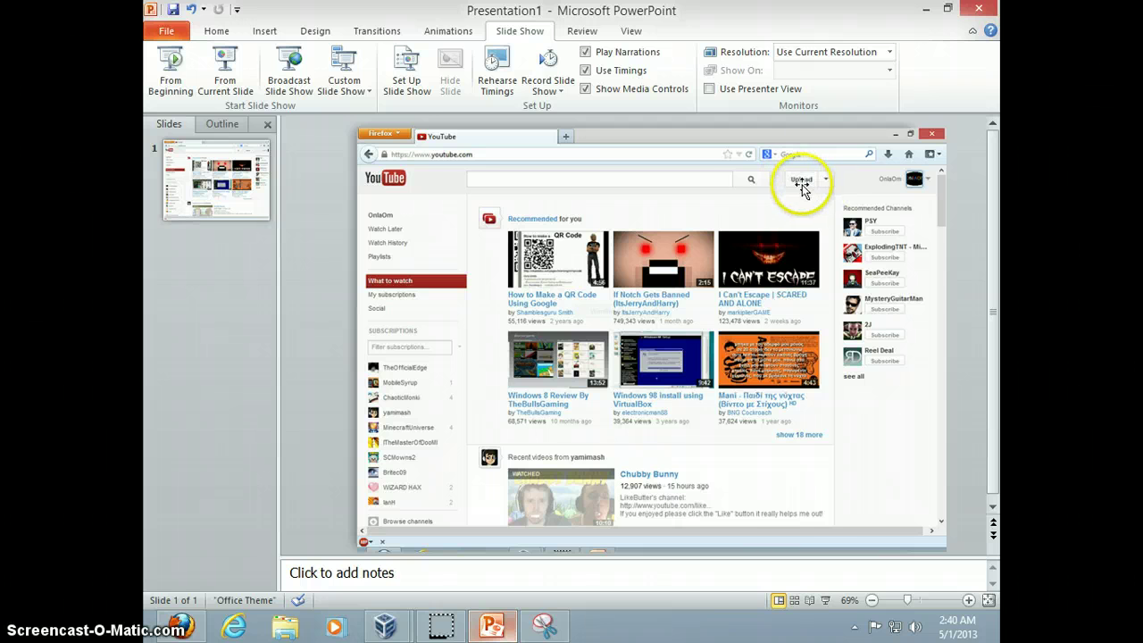
Step: Switch to the YouTube page in Firefox and capture only the Upload button with the Snipping Tool
click(544, 625)
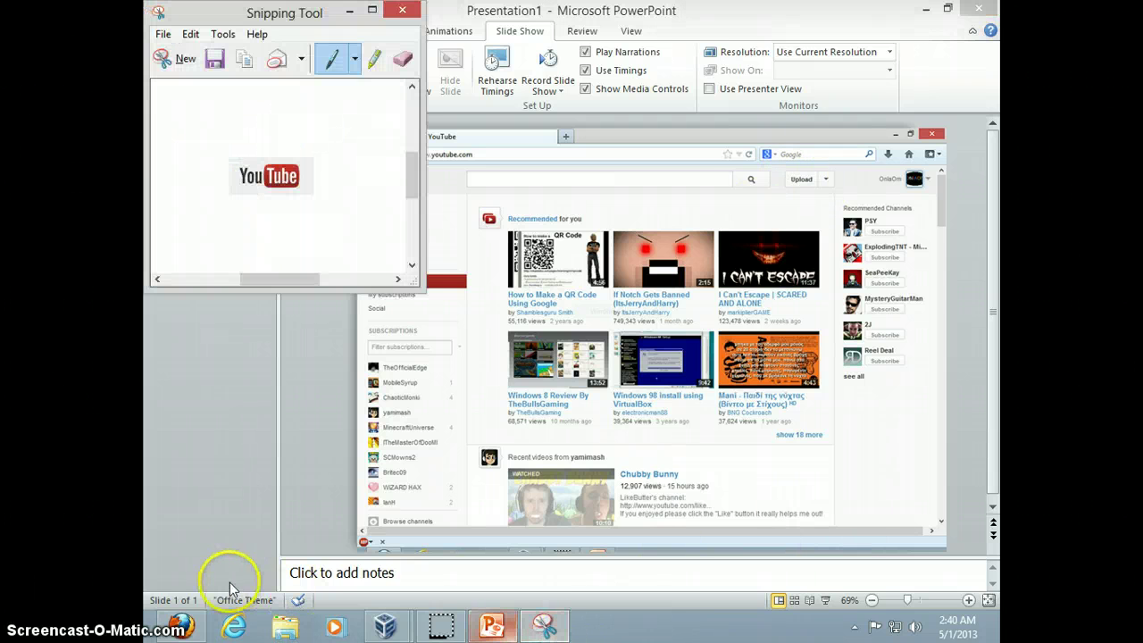
click(185, 55)
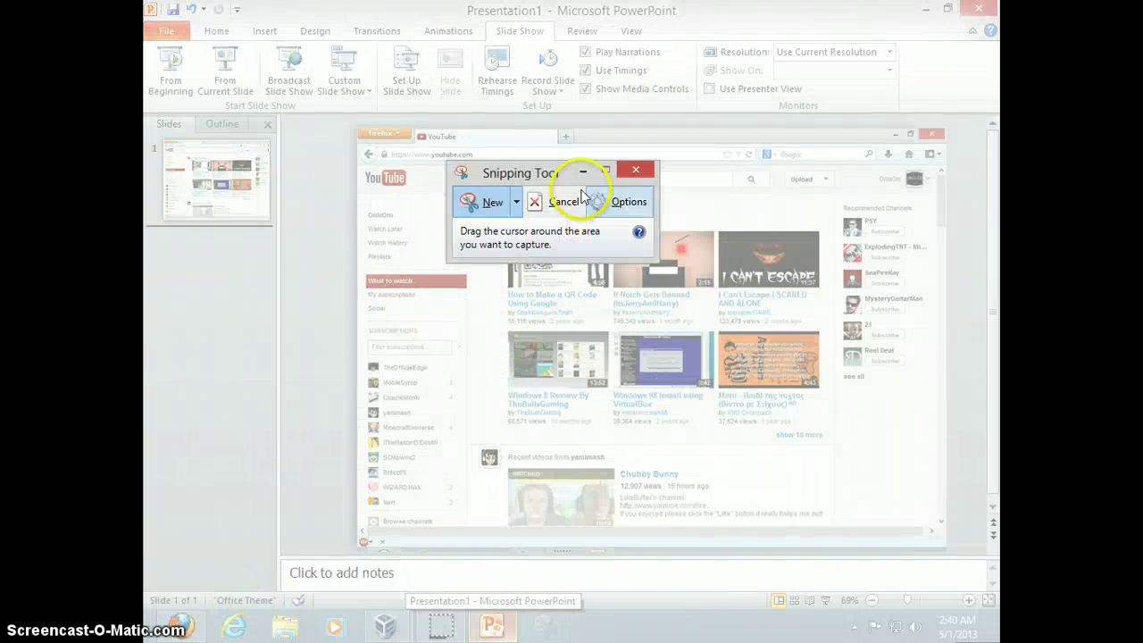
click(581, 198)
click(179, 625)
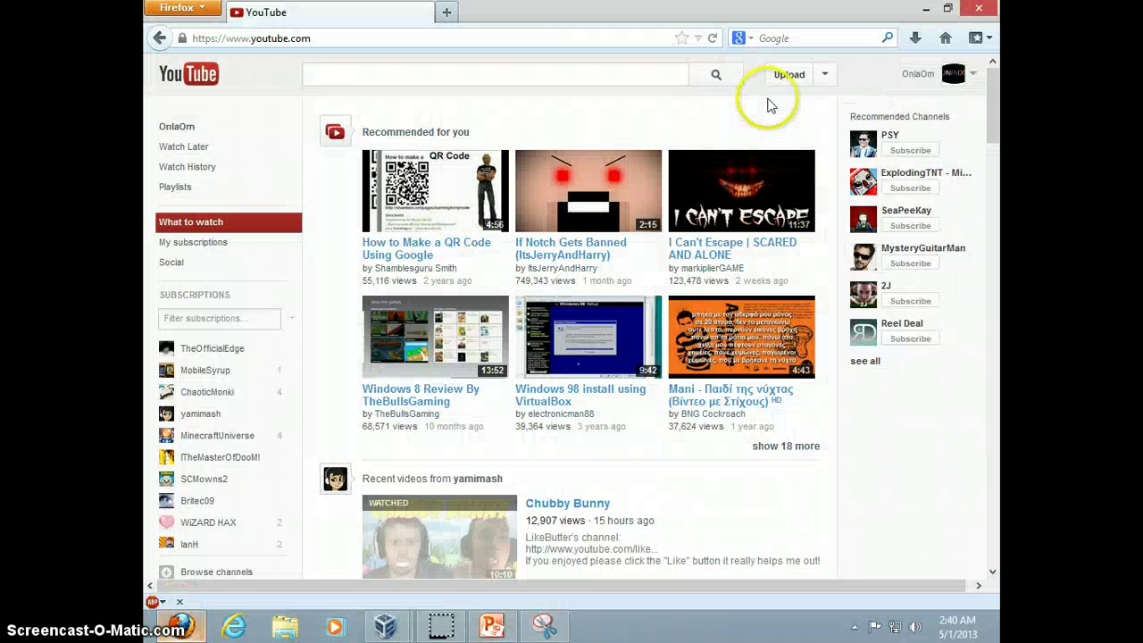
click(541, 624)
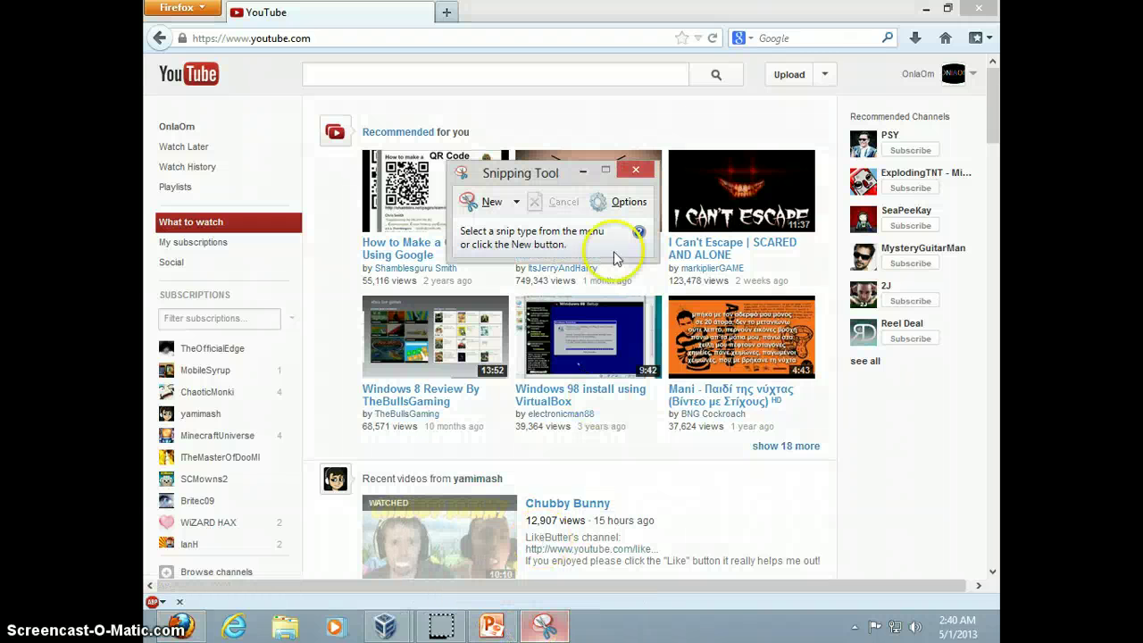
click(468, 204)
drag(755, 56, 849, 90)
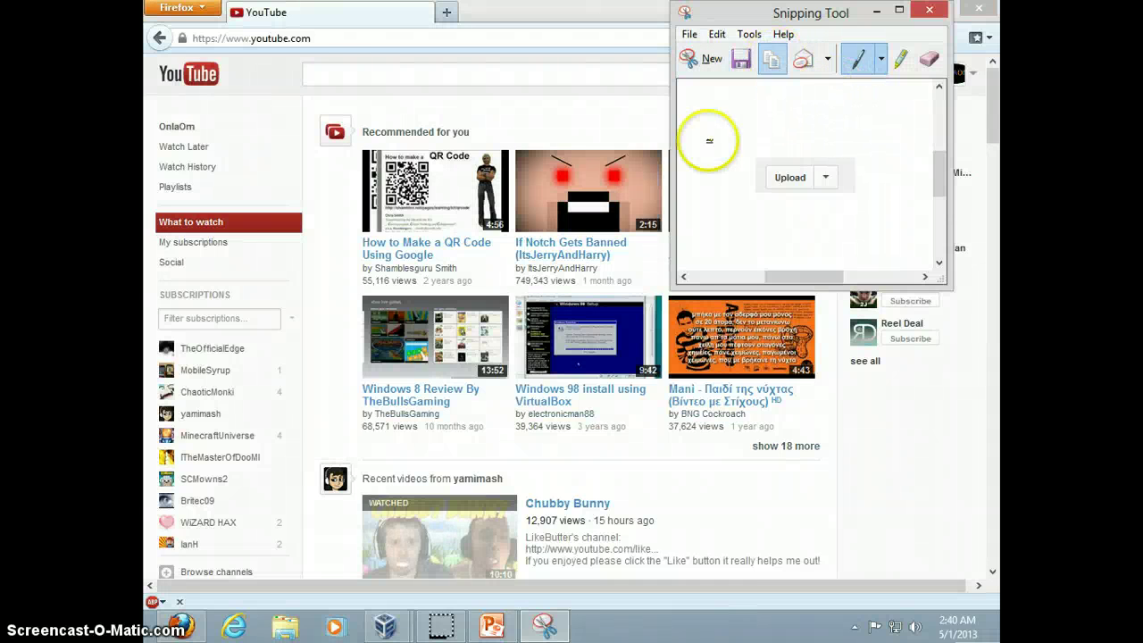
Step: In PowerPoint, paste the Upload button snip onto slide 1 and place it over the Upload button in the screenshot
click(491, 625)
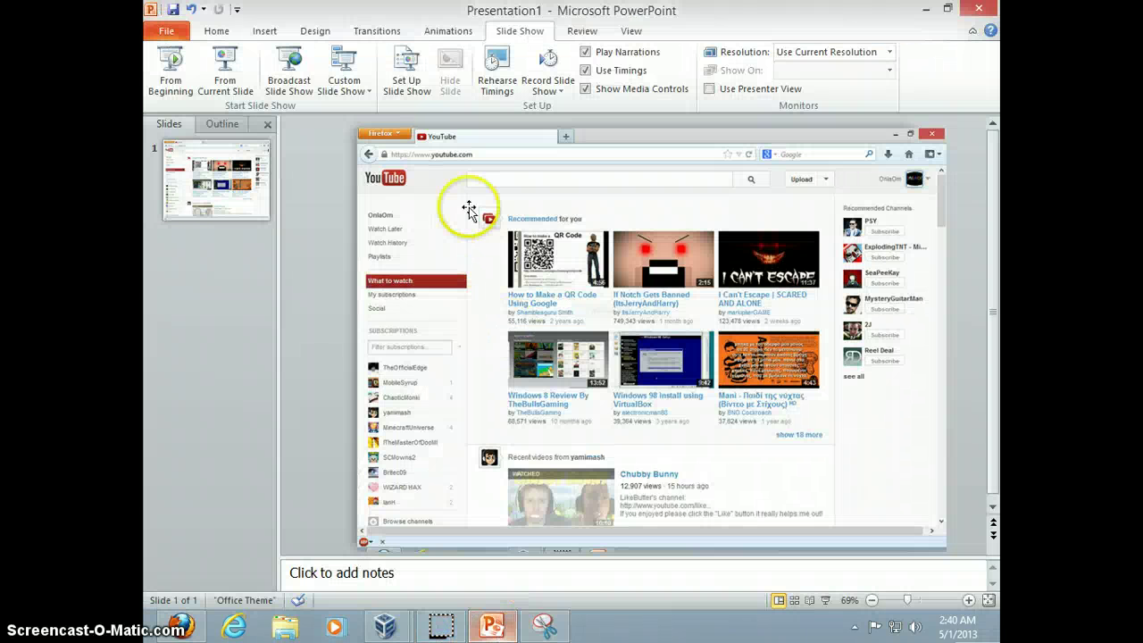
click(297, 245)
key(ctrl+v)
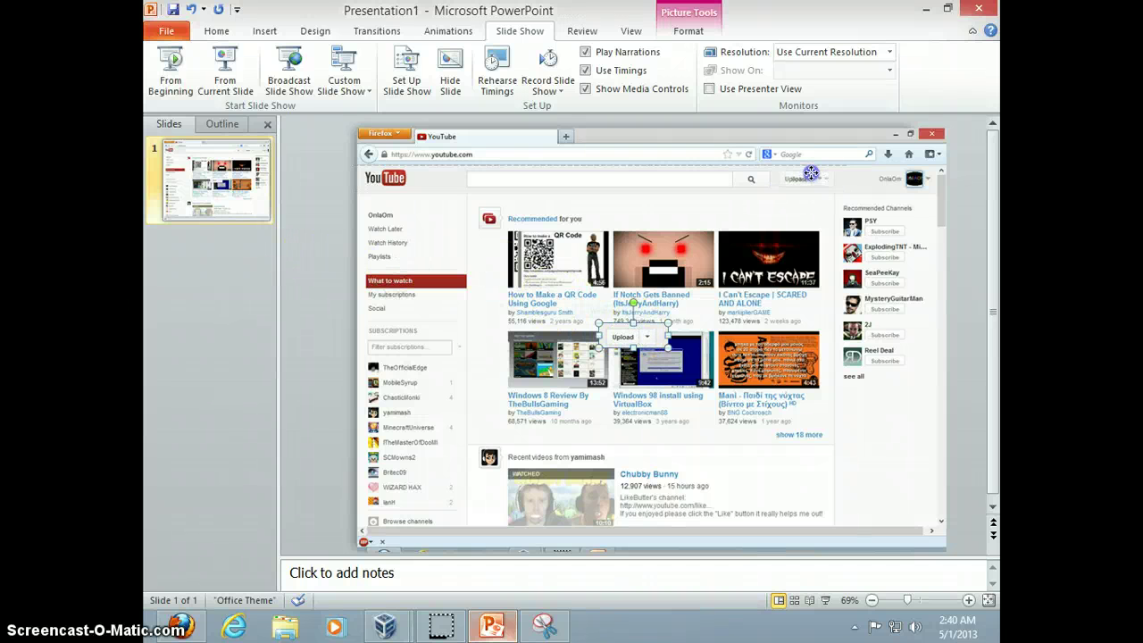
drag(815, 176, 799, 183)
click(279, 259)
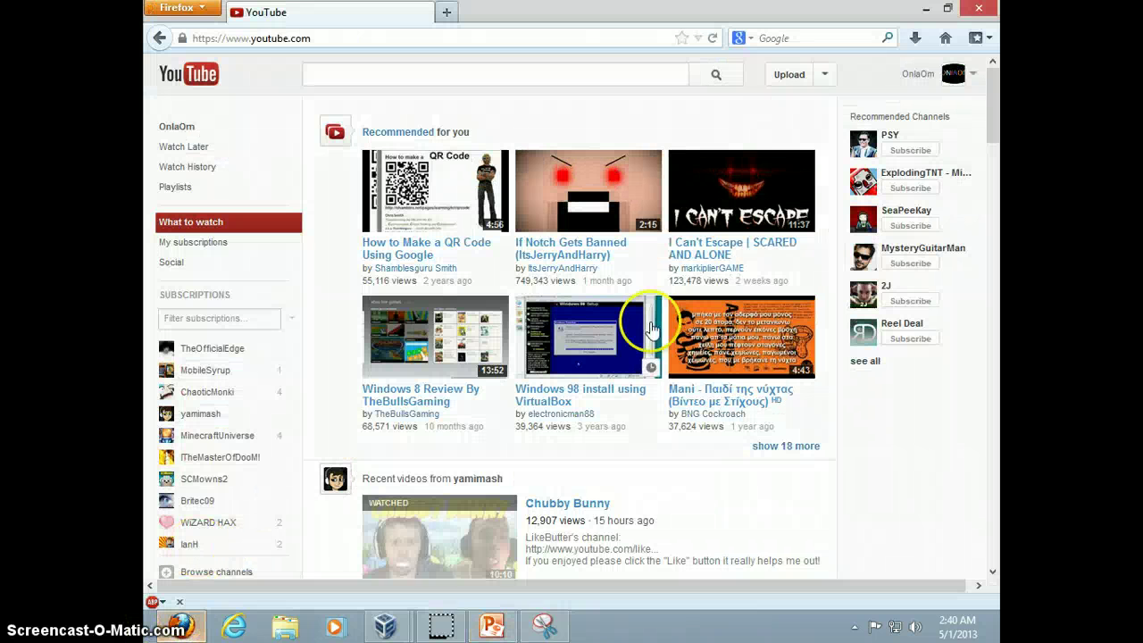
Step: In Firefox, open YouTube's video upload page, capture the browser window as a Window Snip, and copy the snip
click(179, 621)
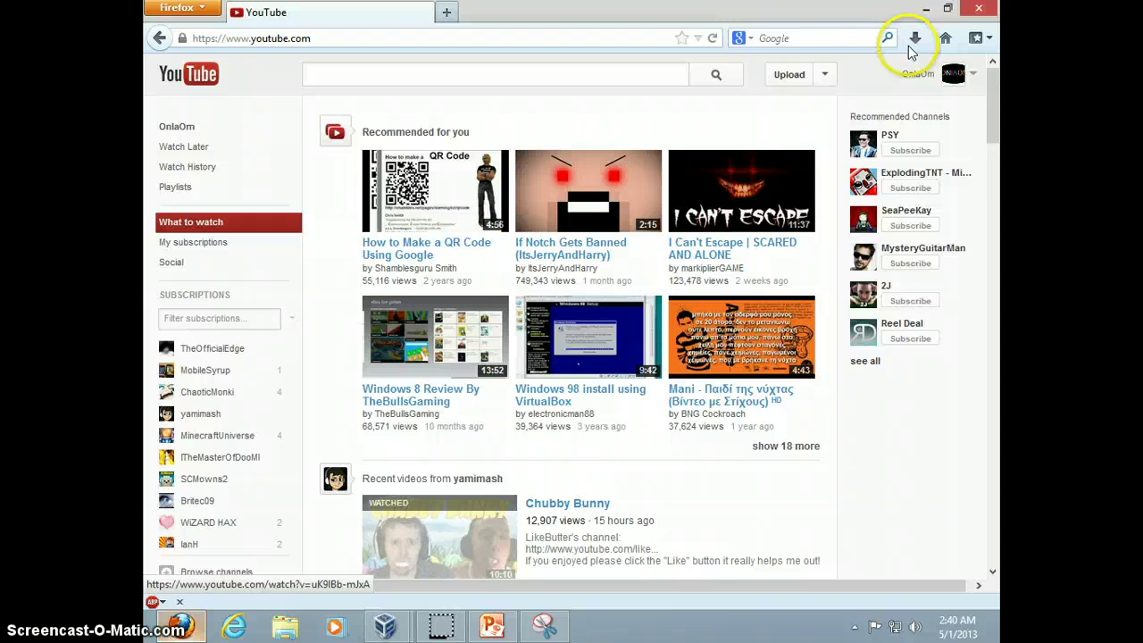
click(787, 77)
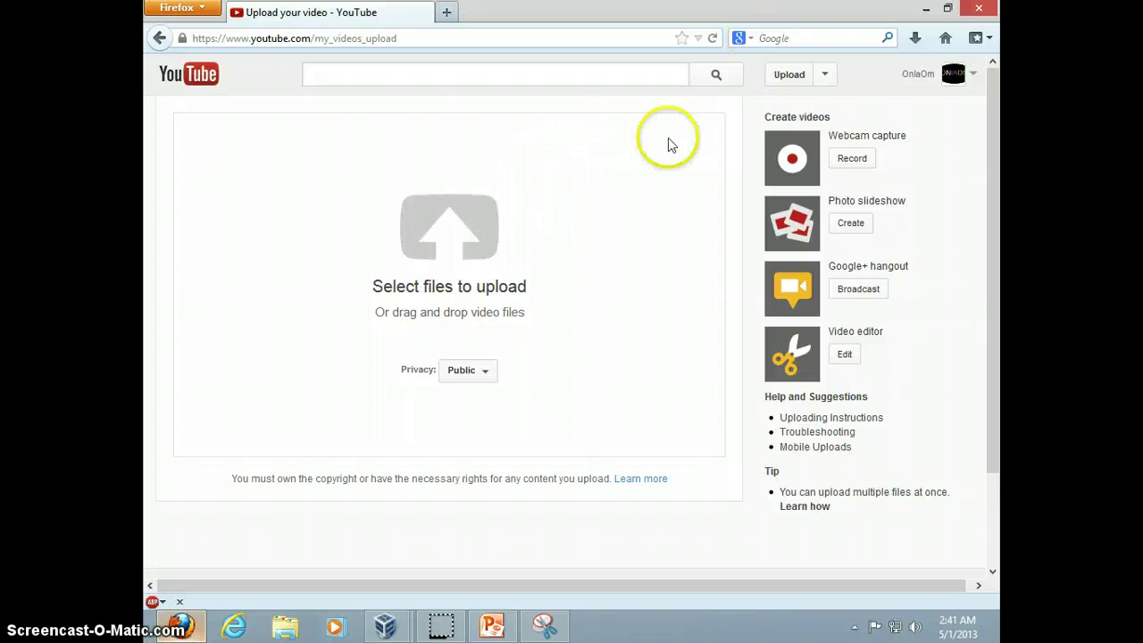
click(543, 622)
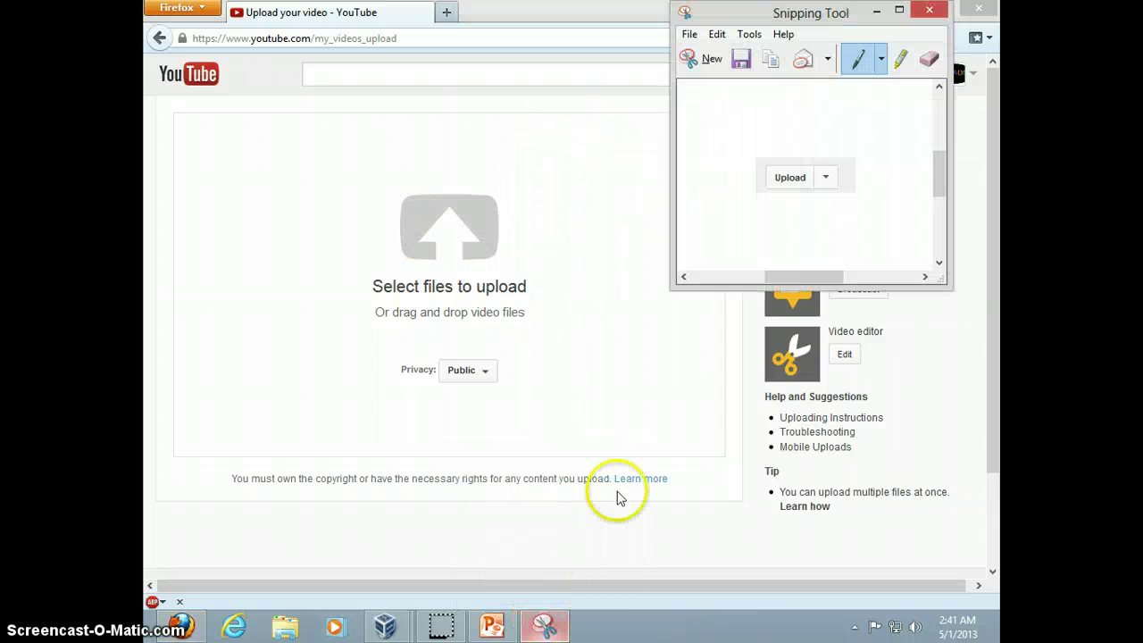
click(704, 59)
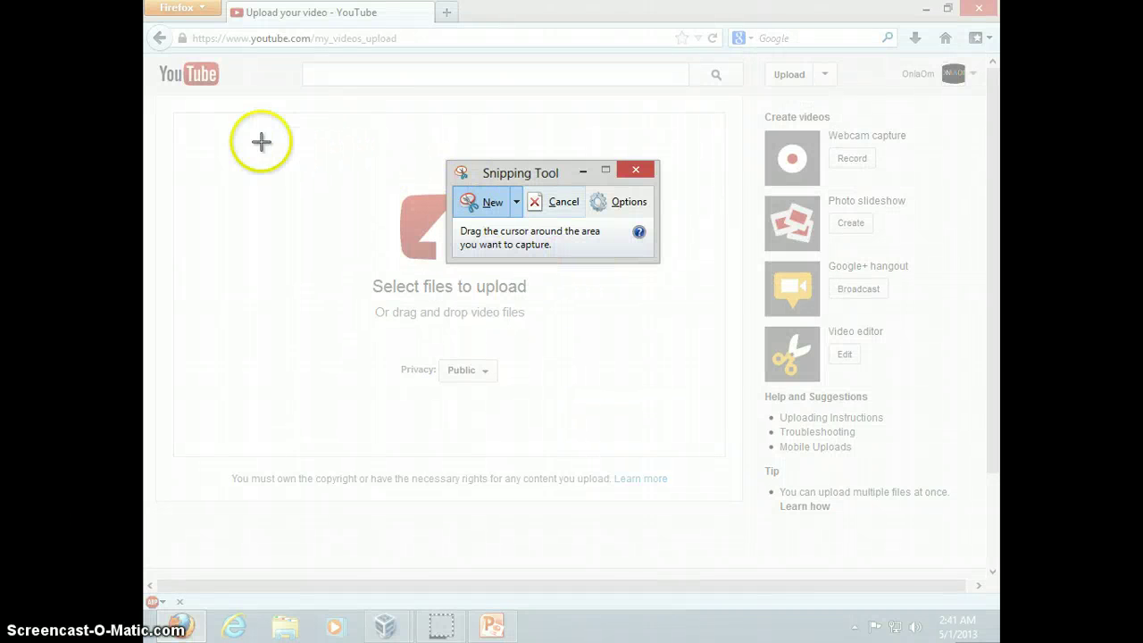
click(516, 201)
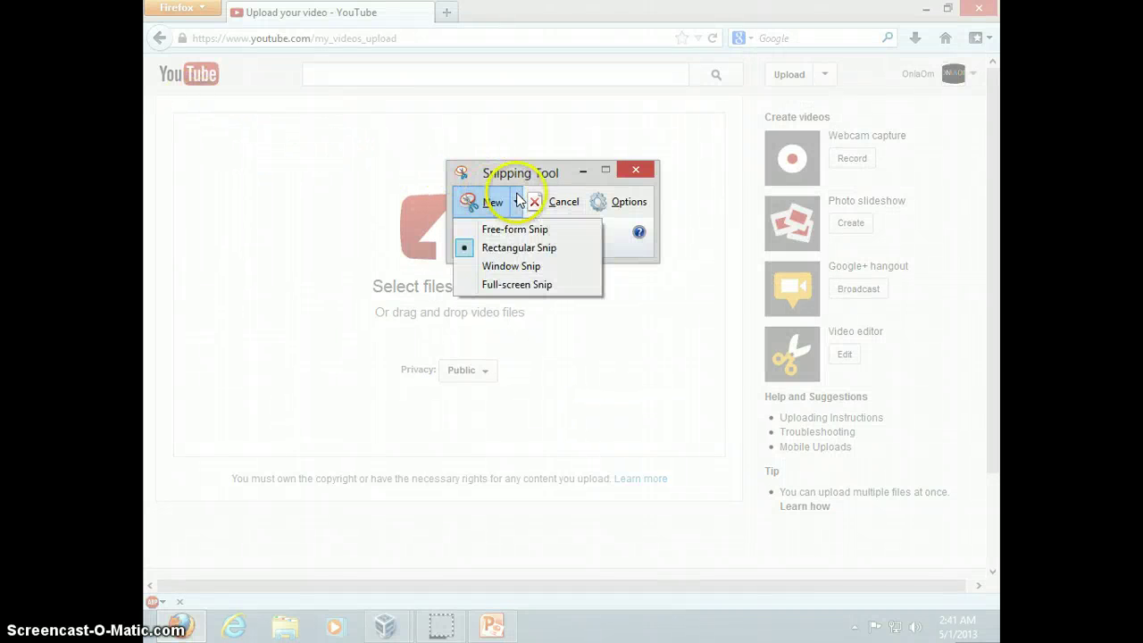
click(510, 263)
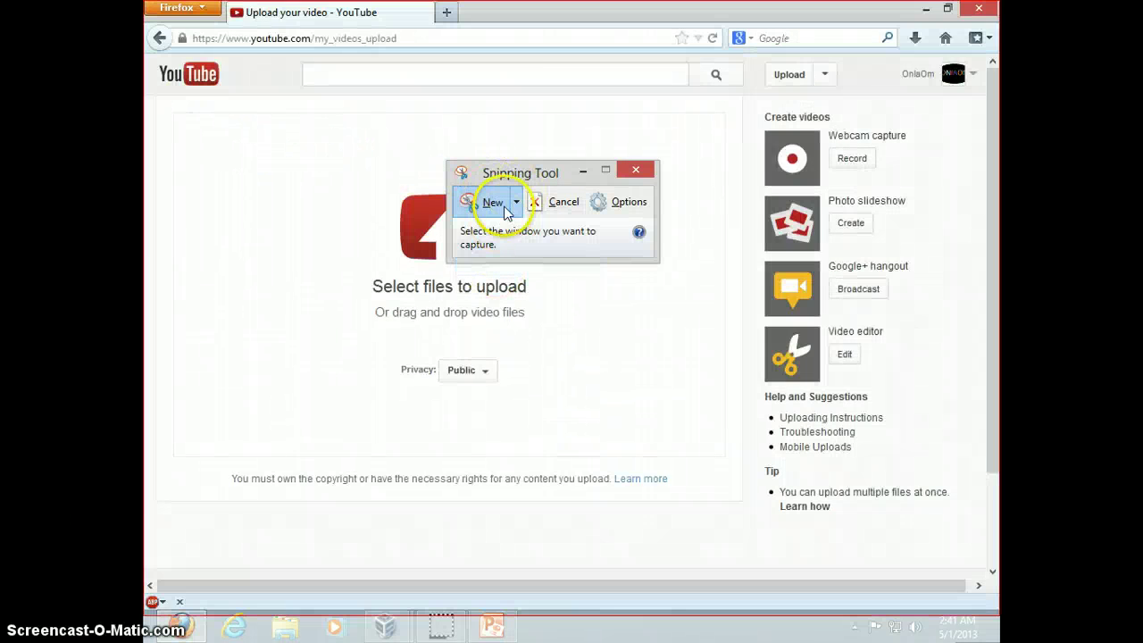
click(535, 23)
mouse_move(543, 624)
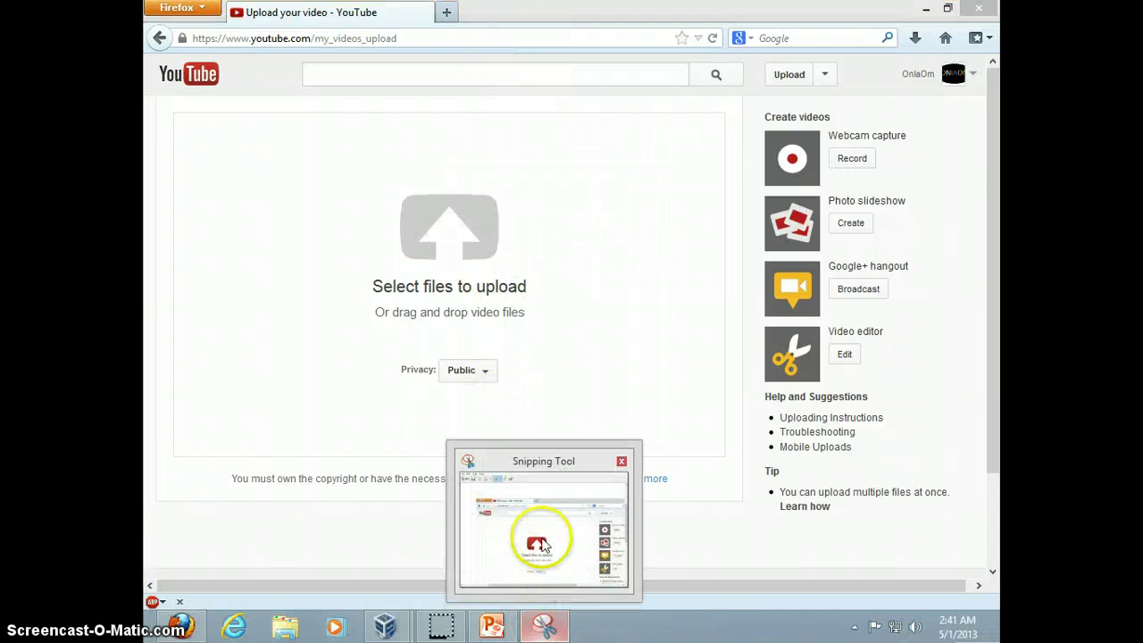
click(541, 464)
click(245, 59)
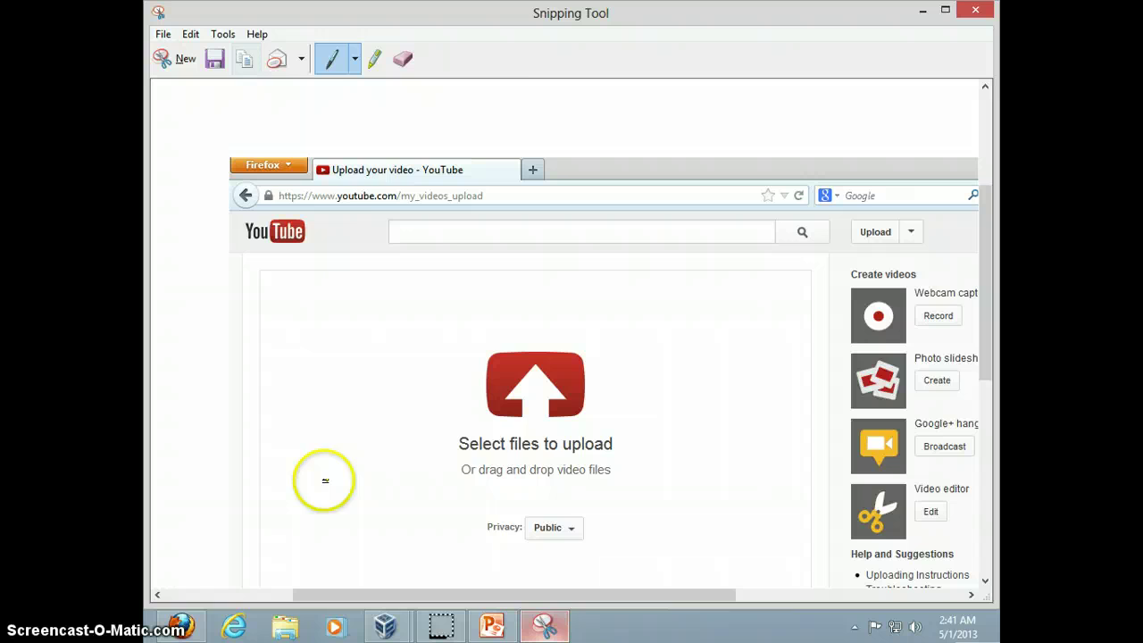
Step: In PowerPoint, add a new slide after slide 1 and paste the upload page screenshot onto it
mouse_move(507, 625)
click(492, 517)
right_click(217, 287)
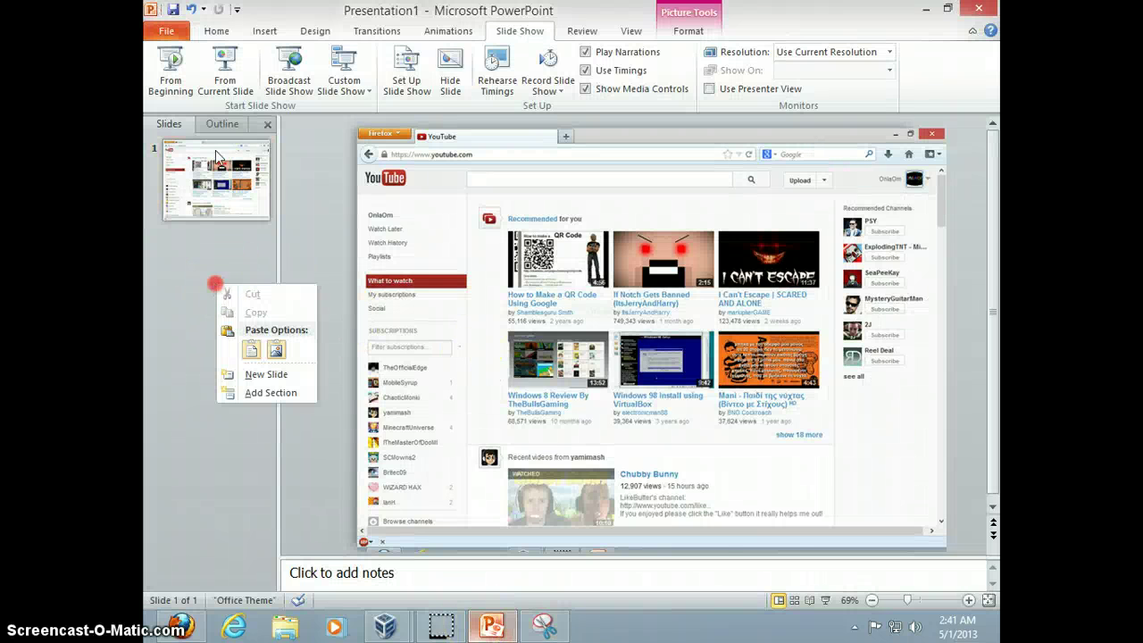
click(259, 376)
click(424, 338)
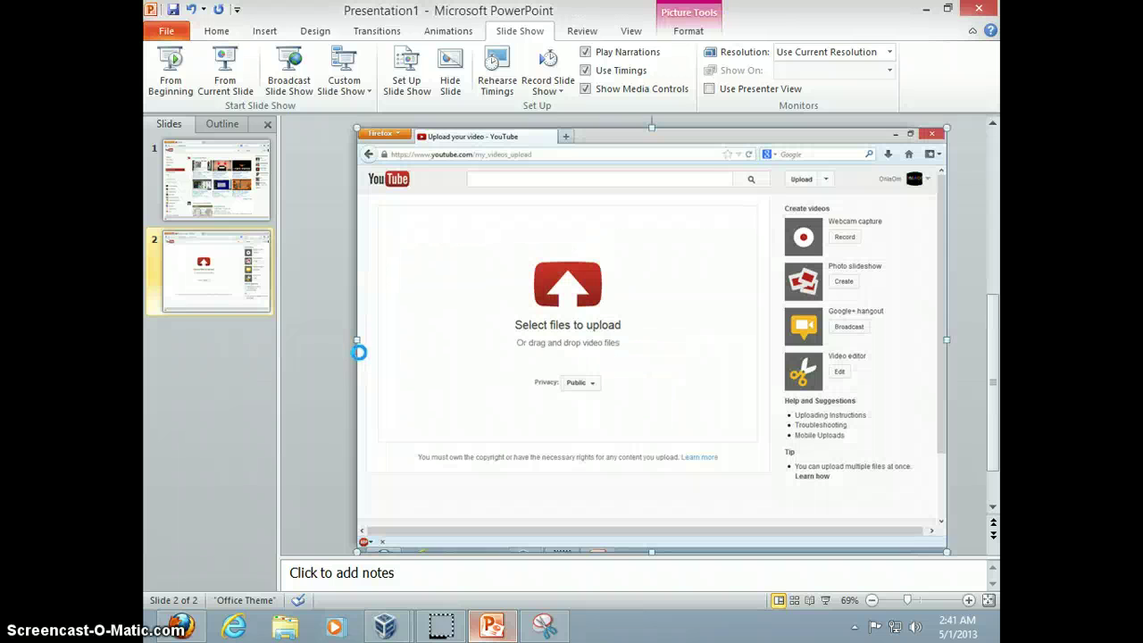
click(312, 280)
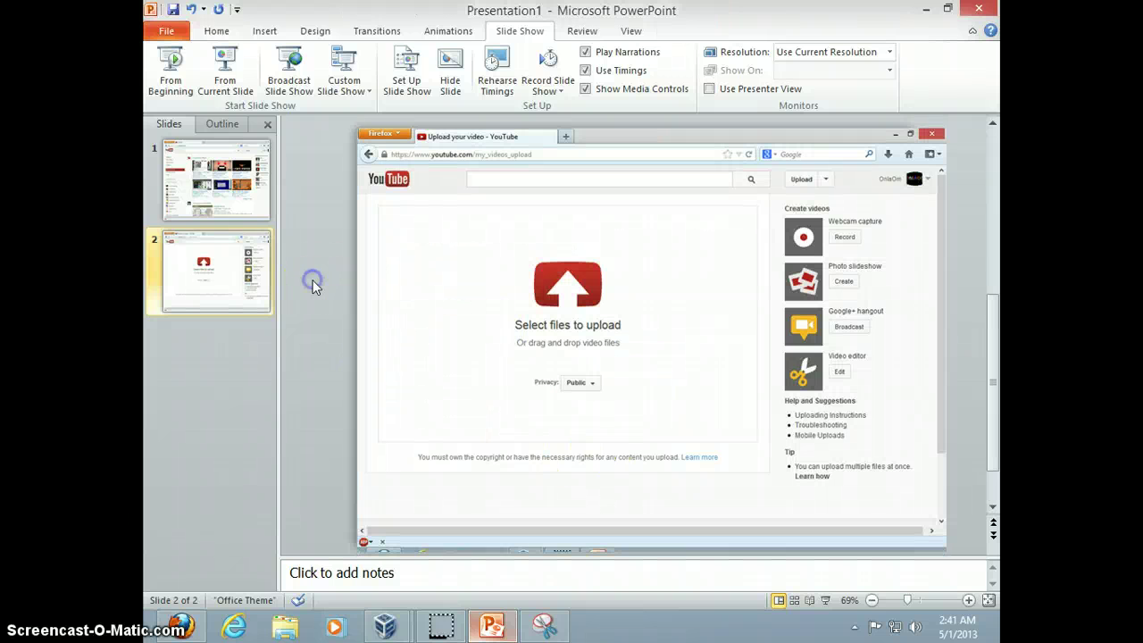
Step: On slide 1, hyperlink the Upload button picture to Slide 2 as a place in this document
click(217, 178)
right_click(799, 183)
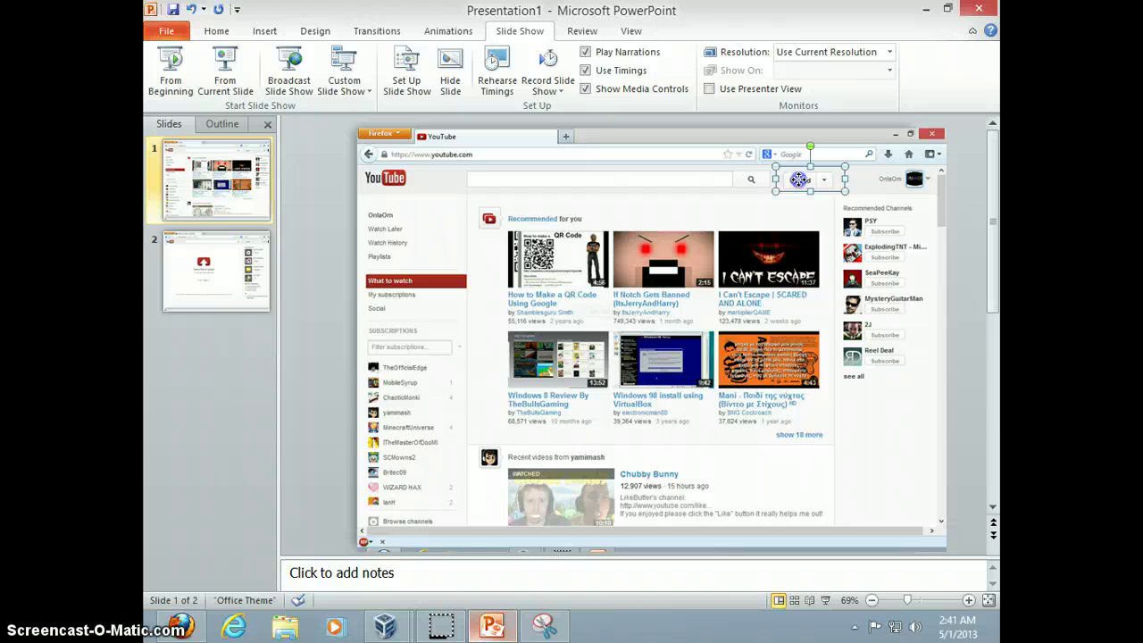
mouse_move(855, 309)
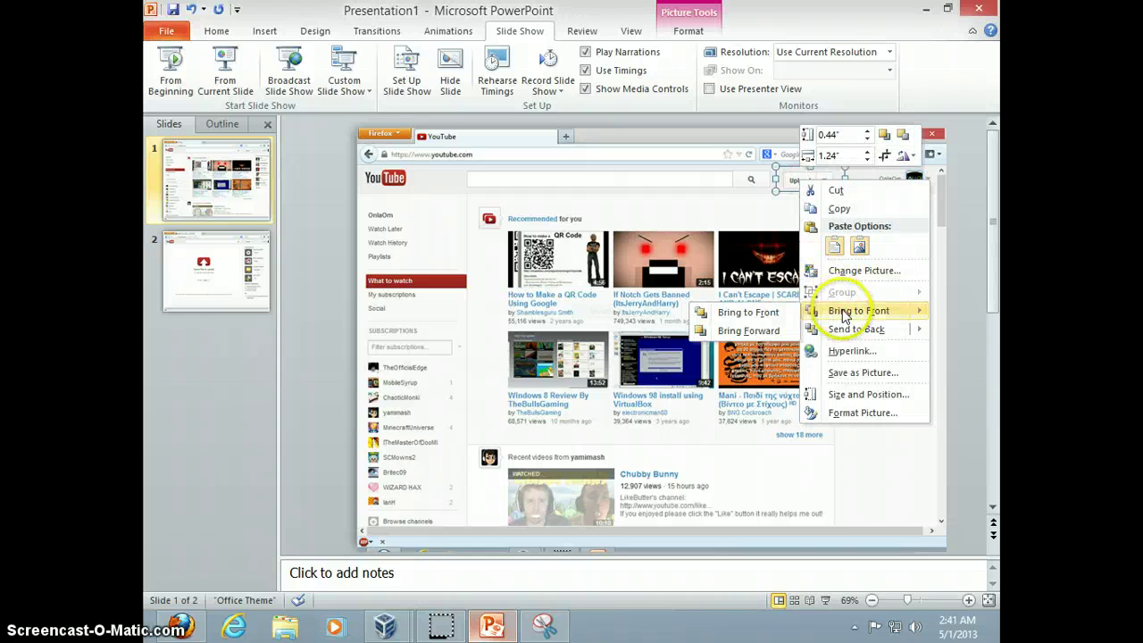
click(850, 350)
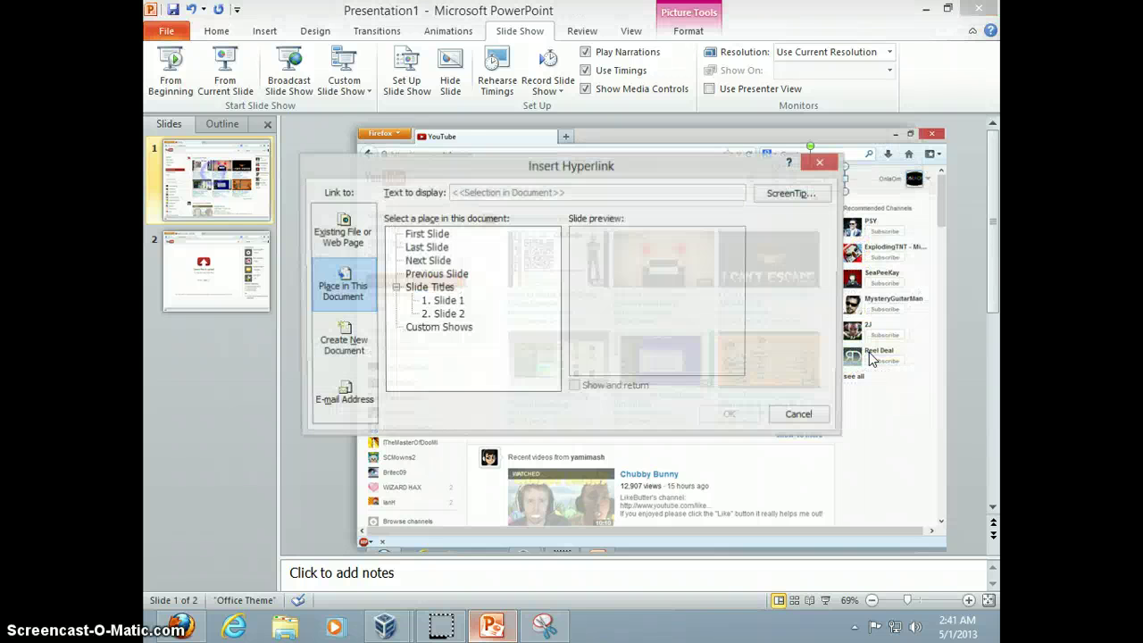
click(445, 314)
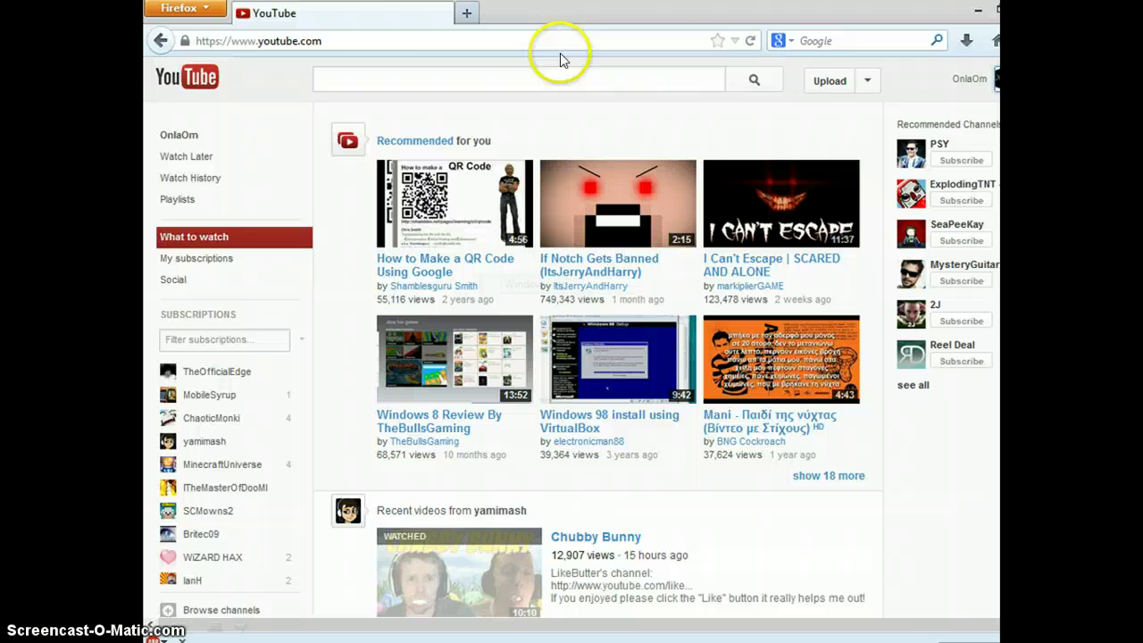
Step: Test the Upload button's link in the slide show, end the show, and return to slide 1
click(829, 81)
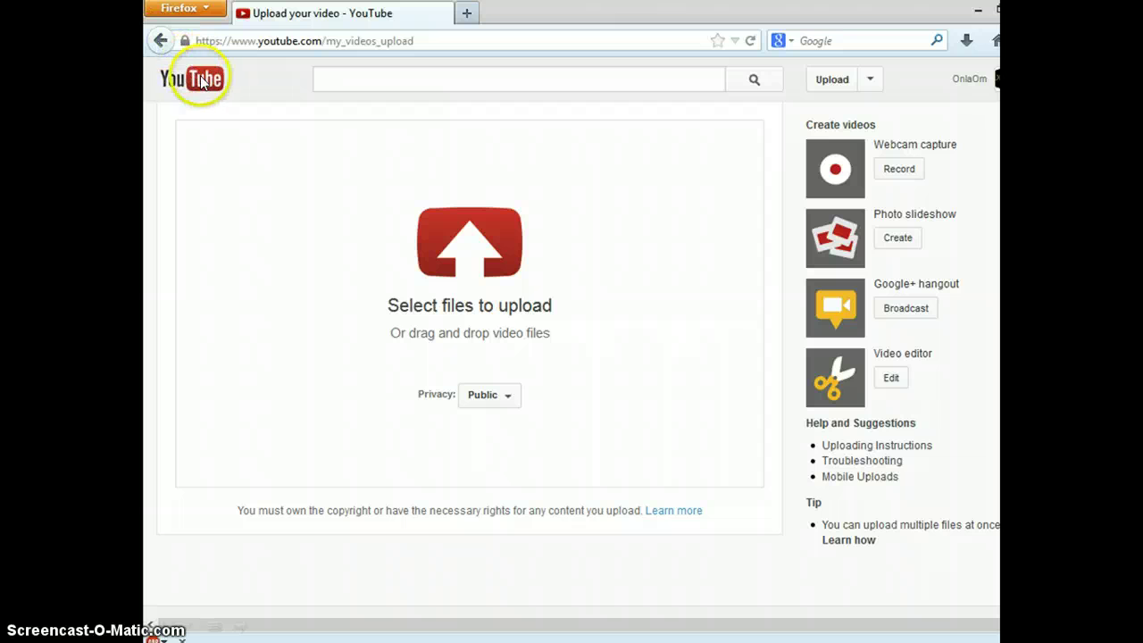
key(alt+Tab)
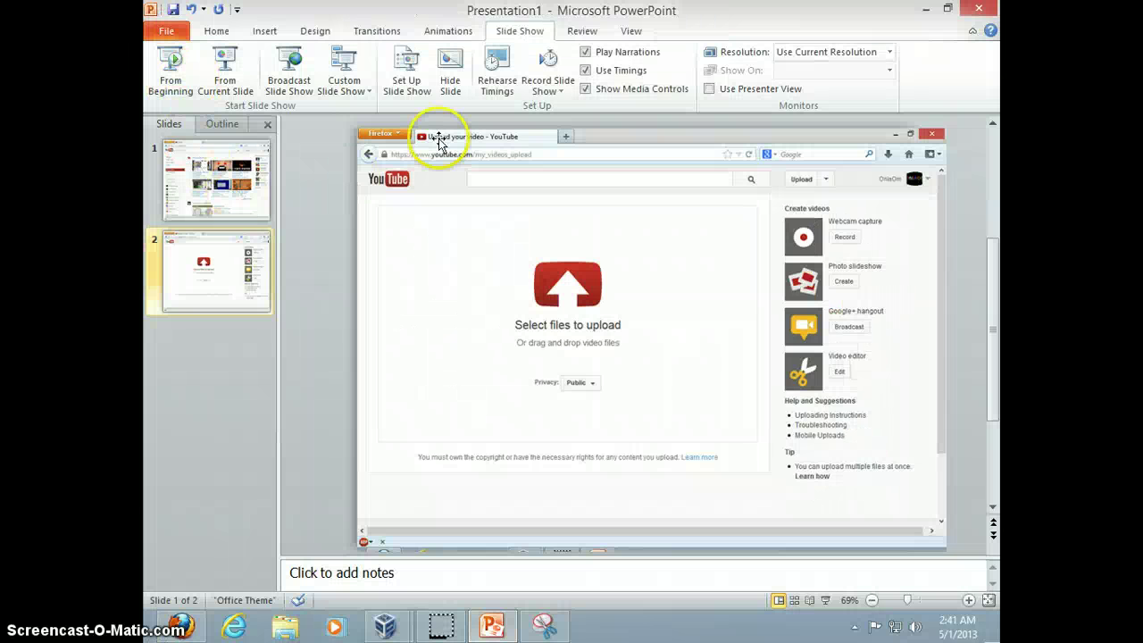
click(228, 178)
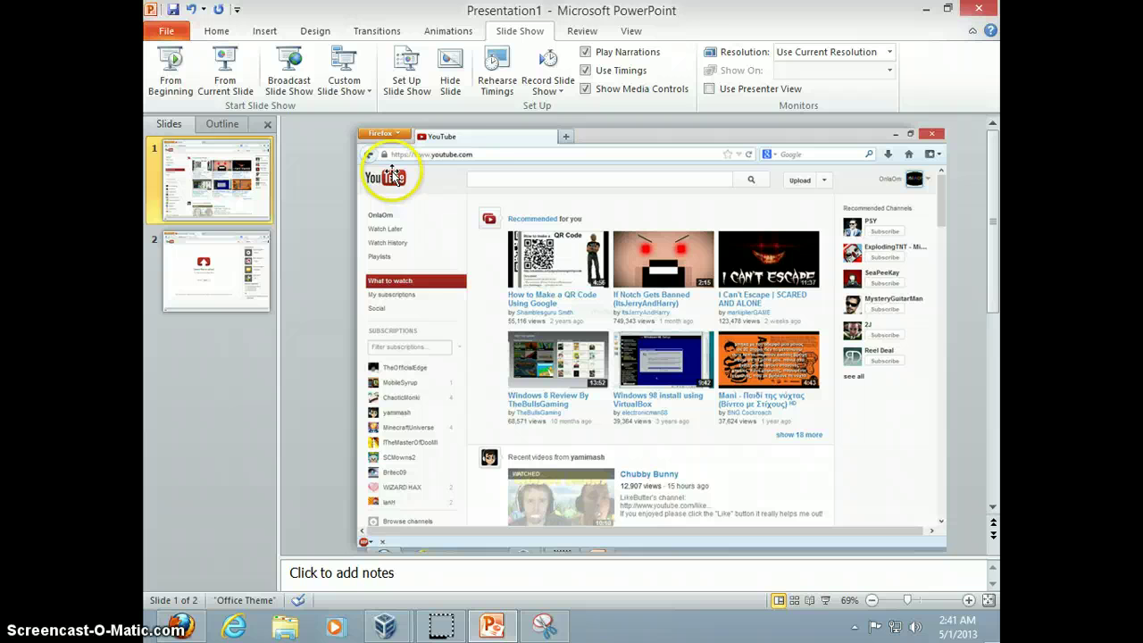
Step: Copy the hyperlinked YouTube logo picture from slide 1 and paste it over the logo on slide 2
click(391, 173)
right_click(390, 174)
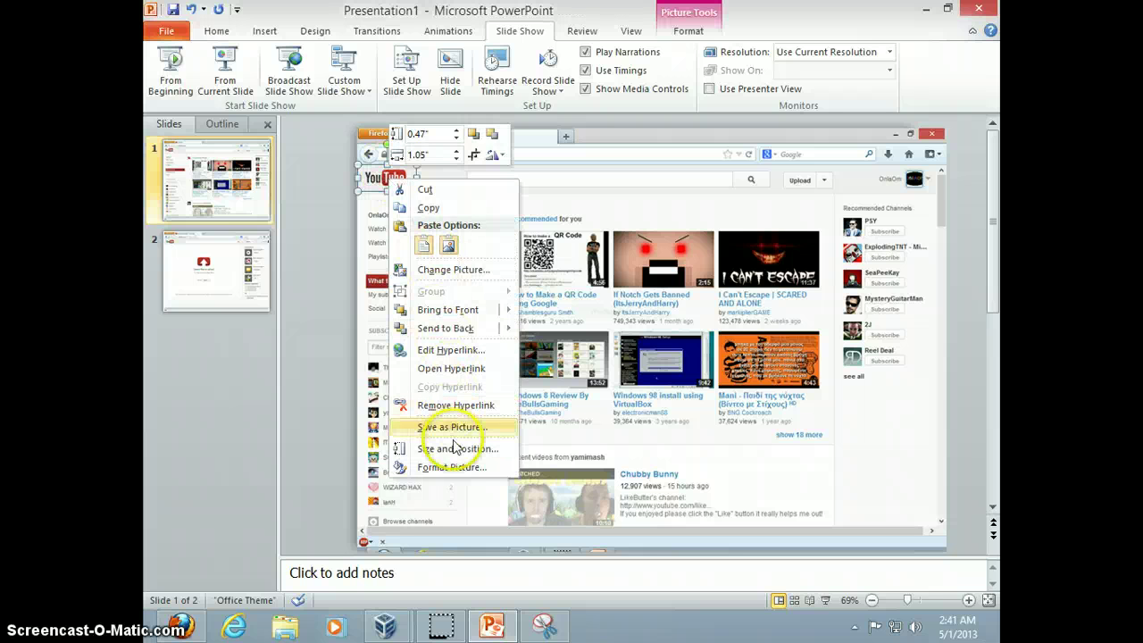
click(428, 207)
click(187, 276)
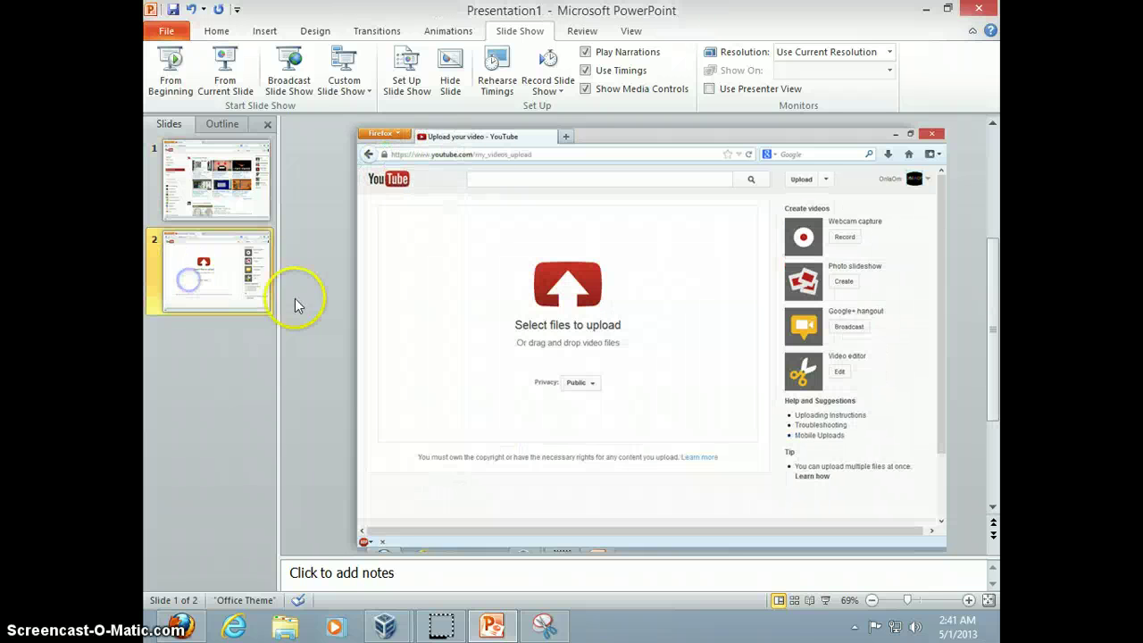
click(301, 303)
key(ctrl+v)
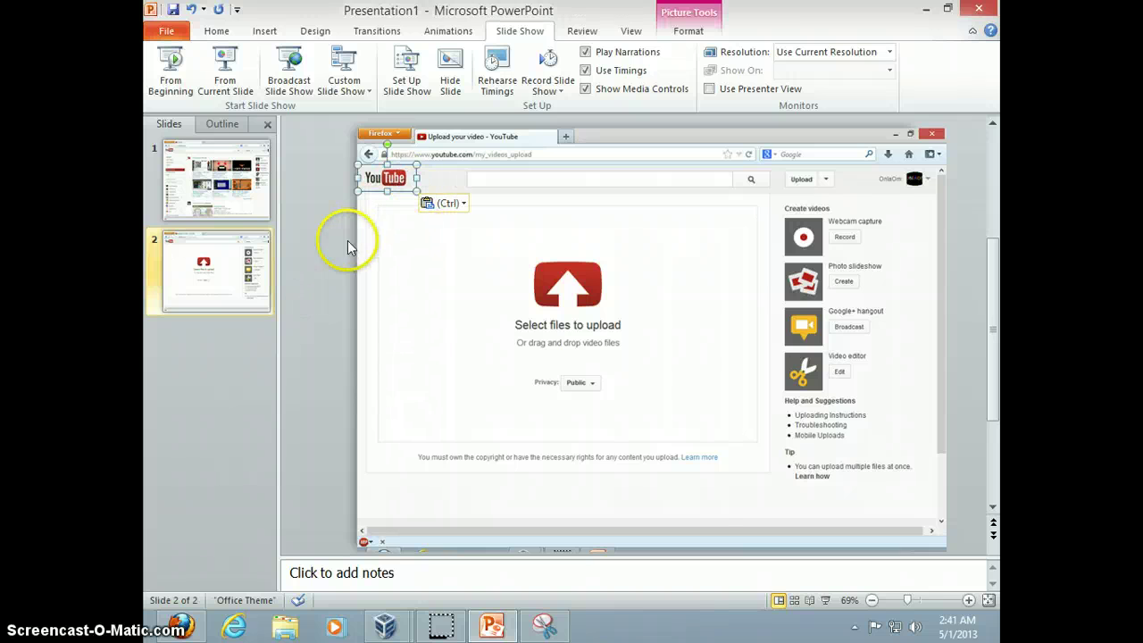
right_click(375, 178)
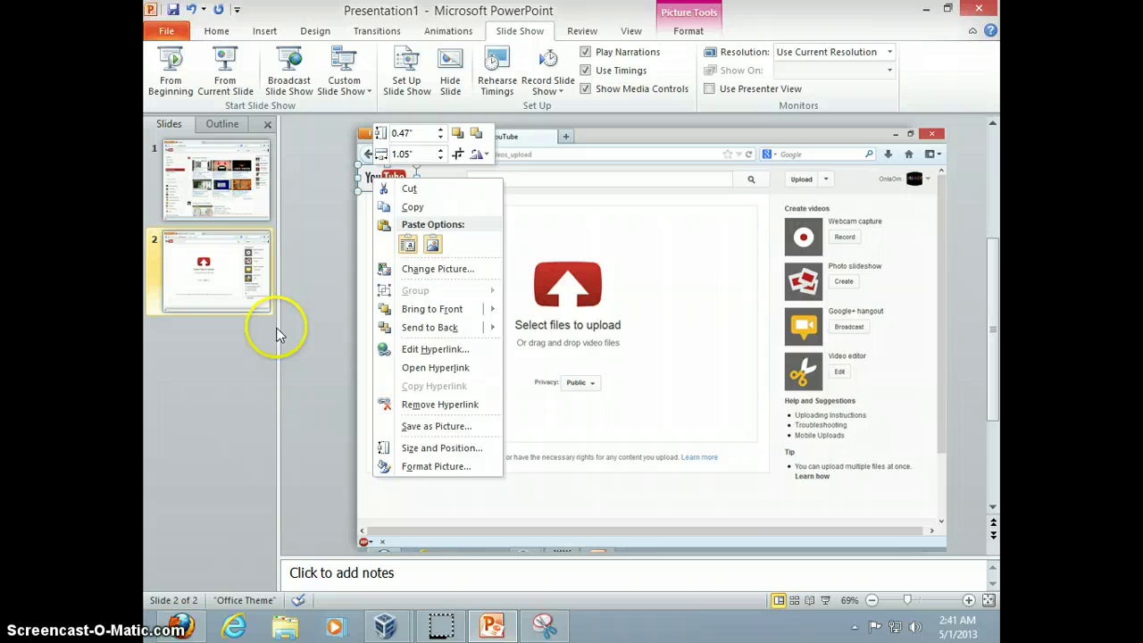
click(304, 322)
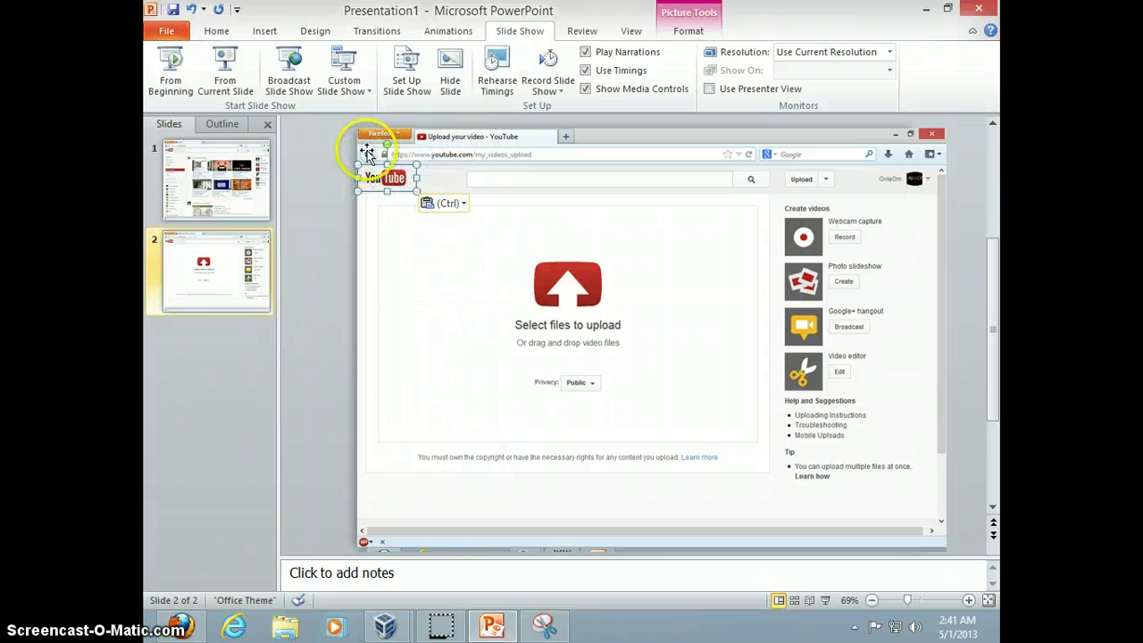
Step: Switch to Firefox's YouTube upload page and capture the browser's back button as a Rectangular Snip with Snipping Tool
click(203, 623)
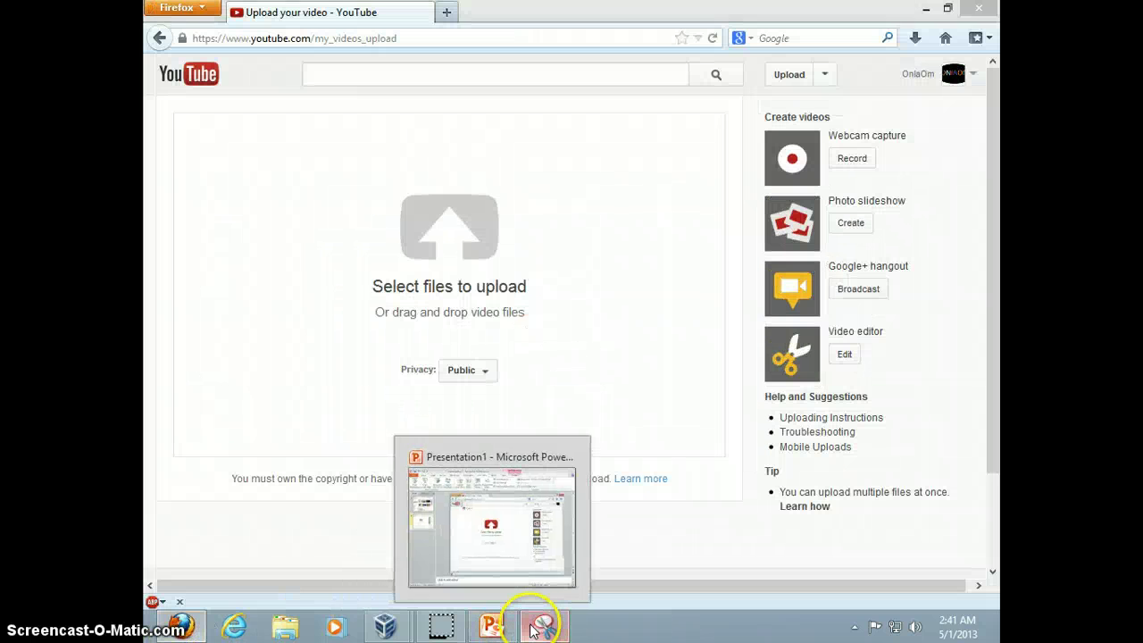
click(542, 624)
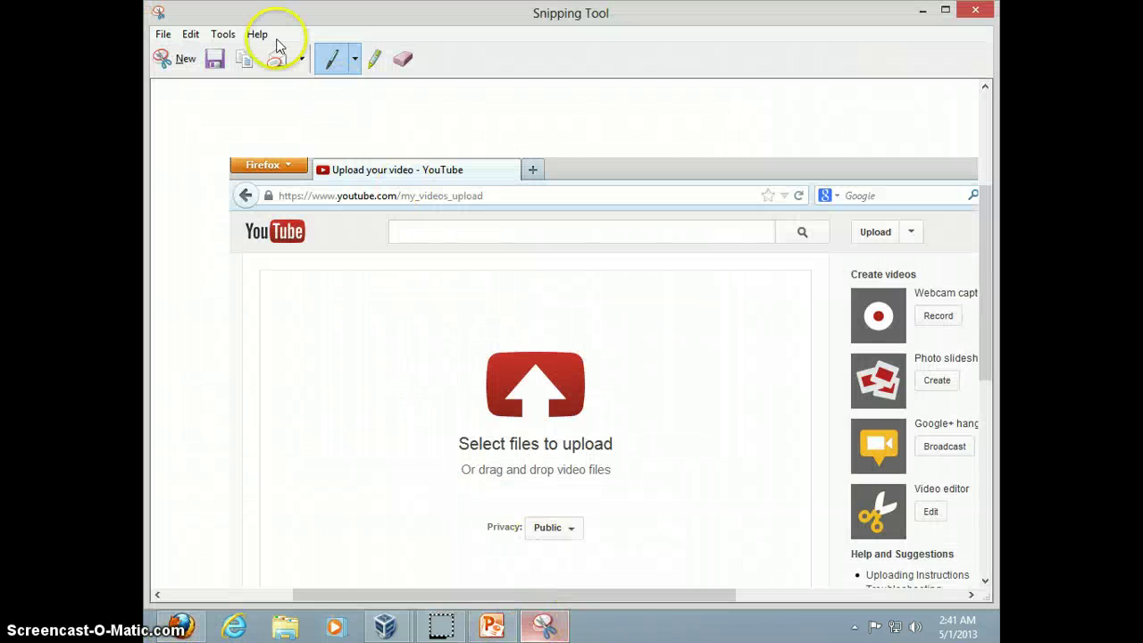
click(182, 61)
click(516, 201)
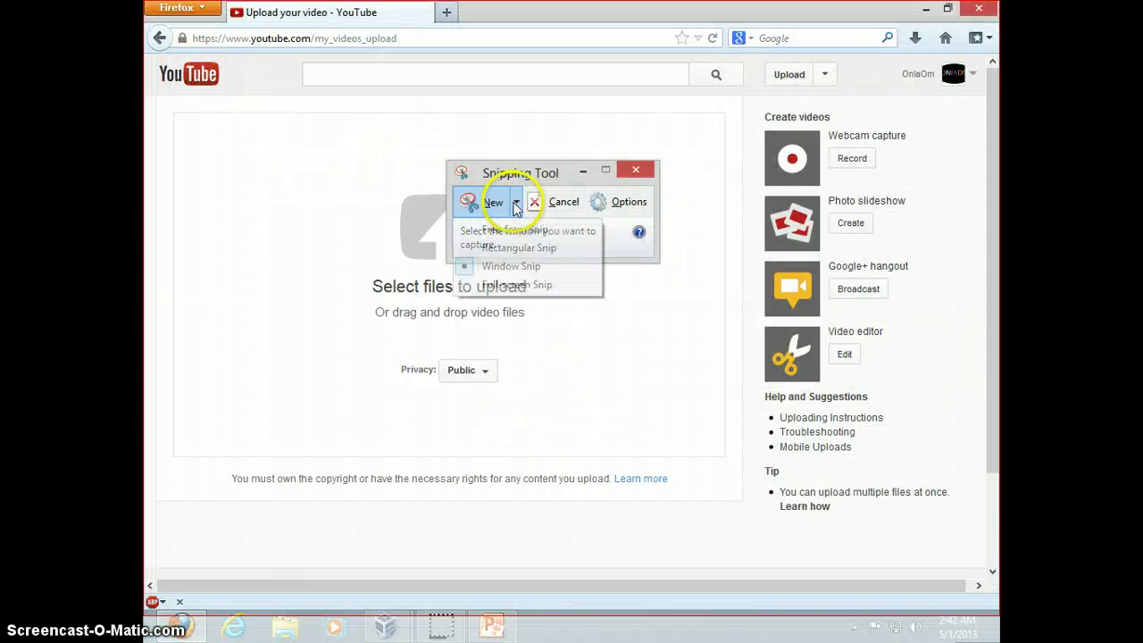
click(516, 248)
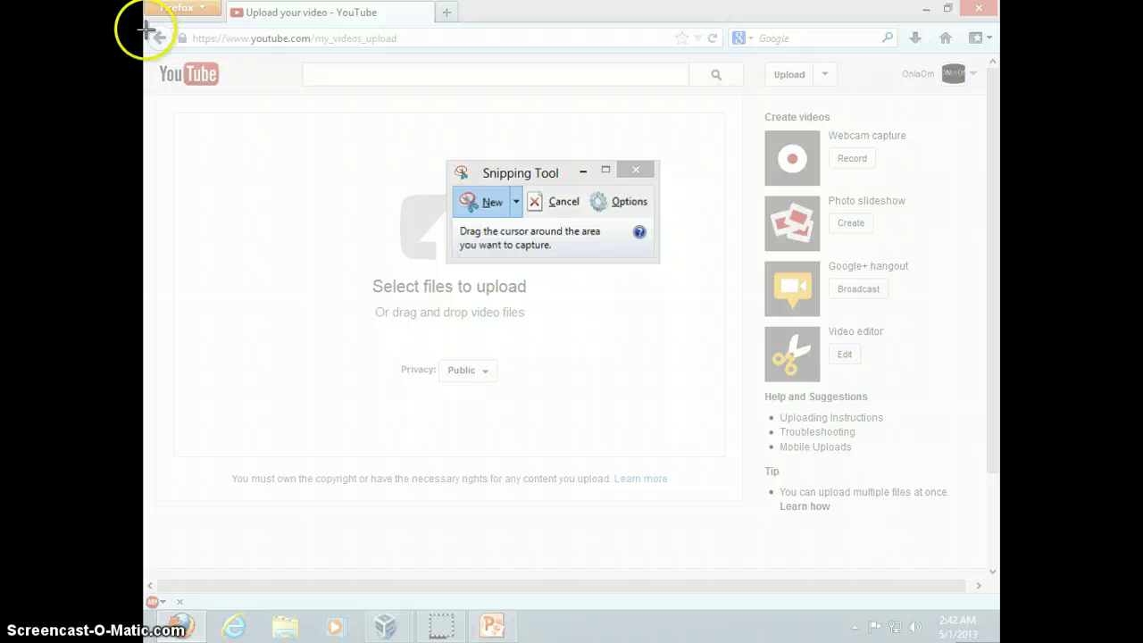
drag(158, 38, 175, 54)
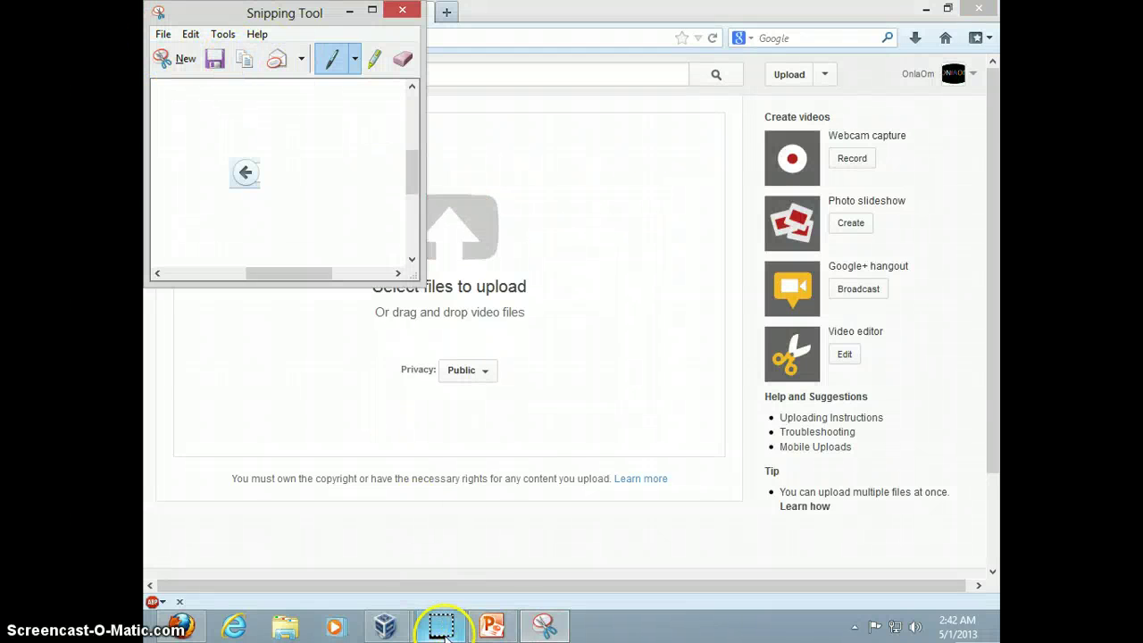
Step: In PowerPoint, paste the back button snip onto slide 2 and place it exactly over the screenshot's back arrow
click(493, 623)
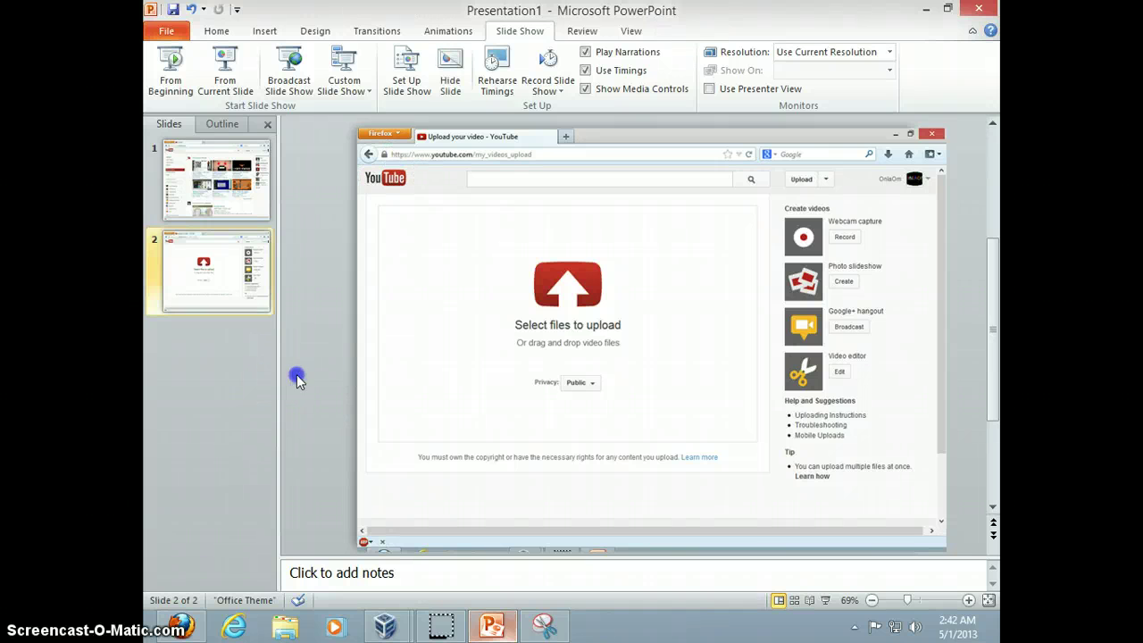
click(637, 327)
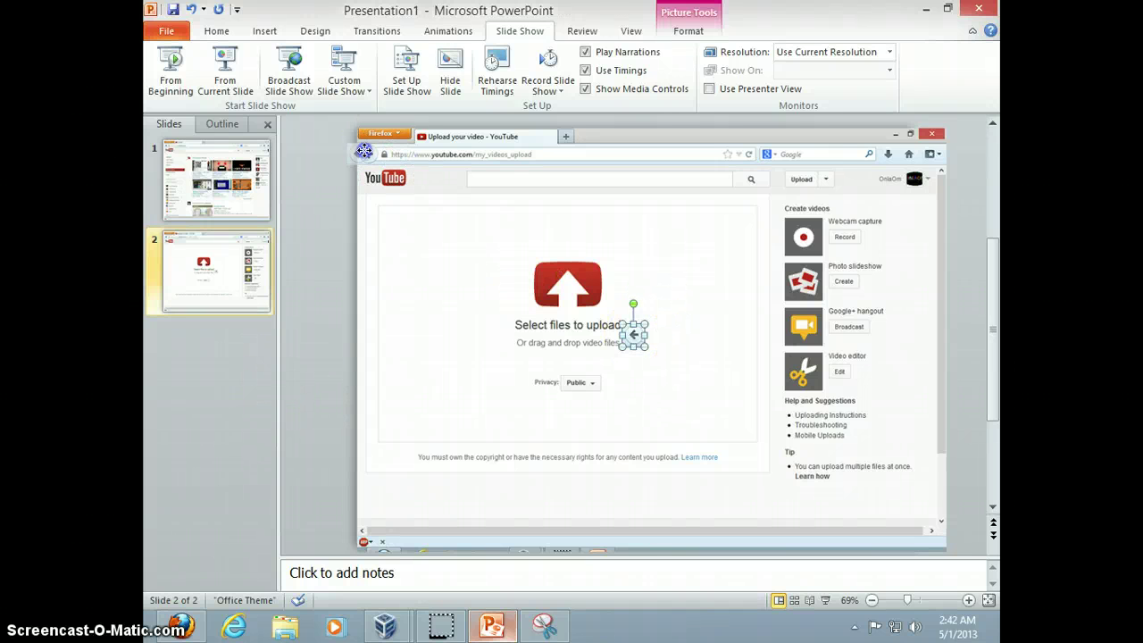
drag(370, 155, 370, 154)
click(319, 174)
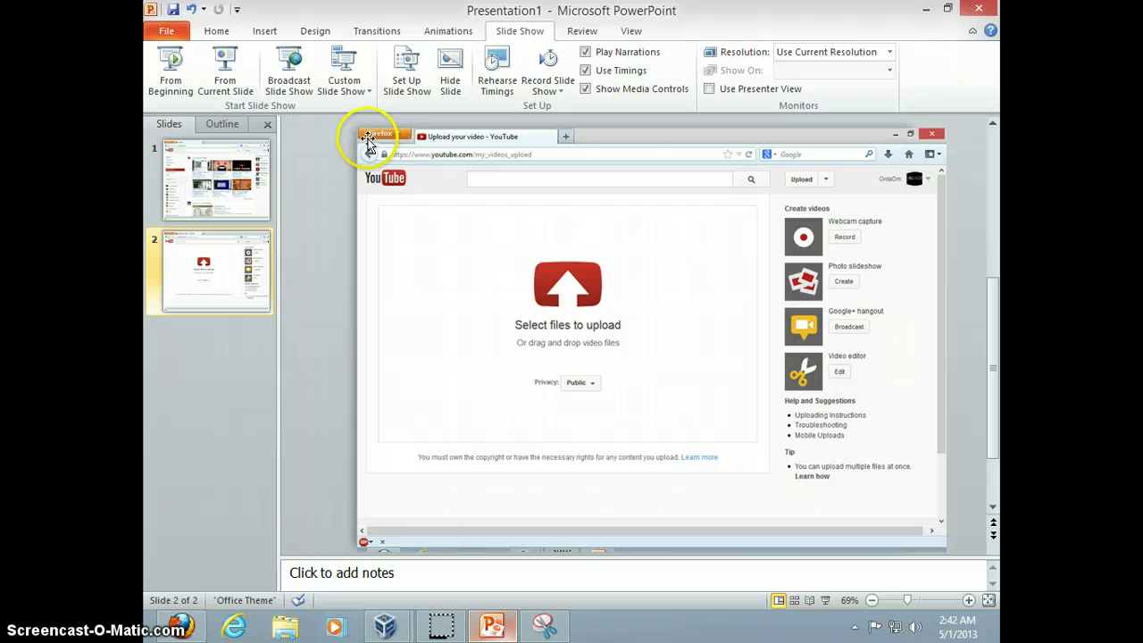
click(368, 156)
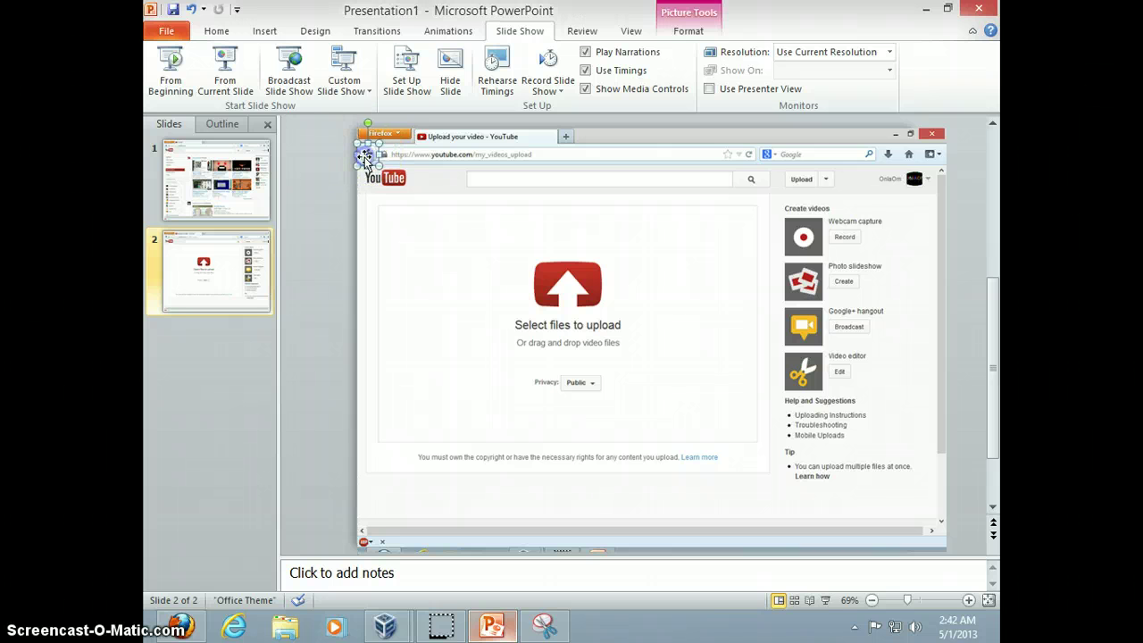
click(346, 160)
Step: Hyperlink the back button picture on slide 2 to Slide 1 as a place in this document
right_click(369, 153)
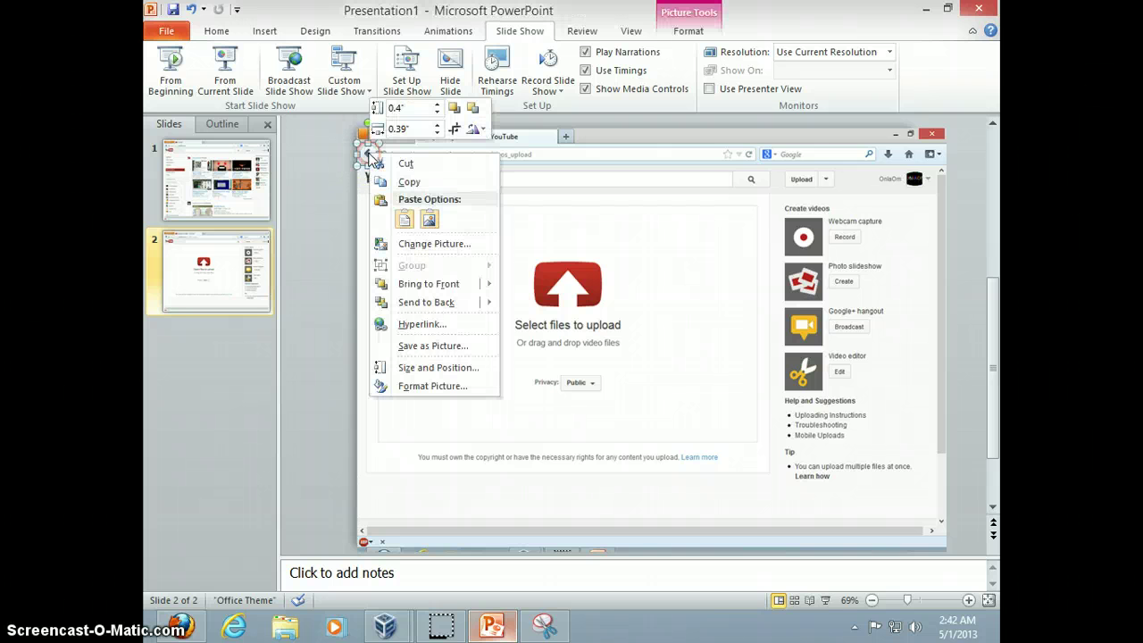
click(437, 324)
click(442, 301)
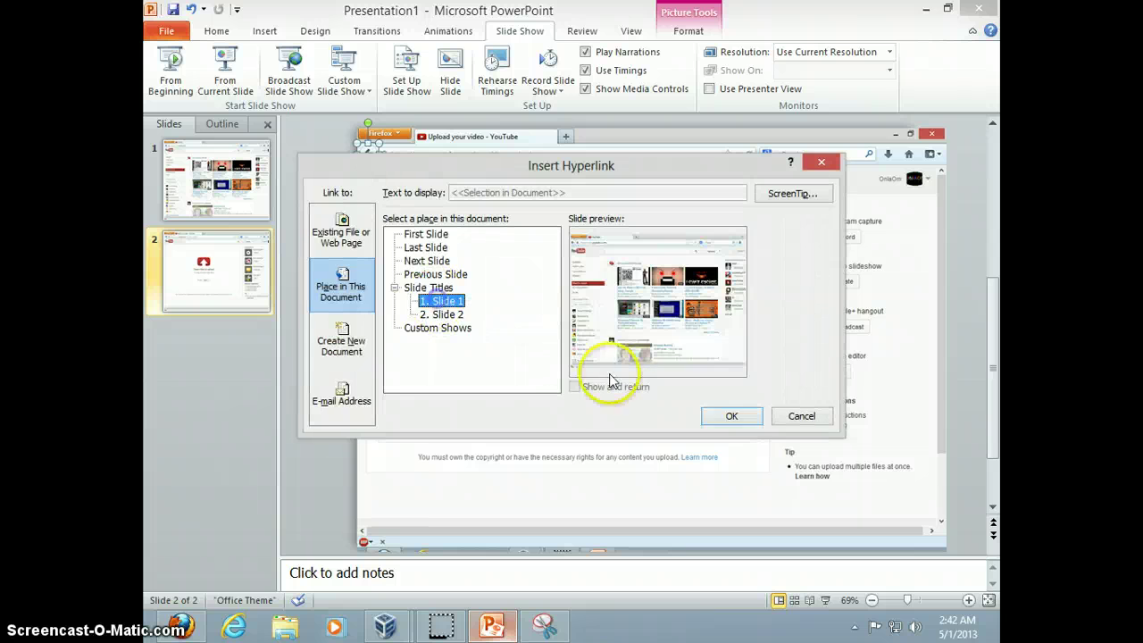
click(725, 417)
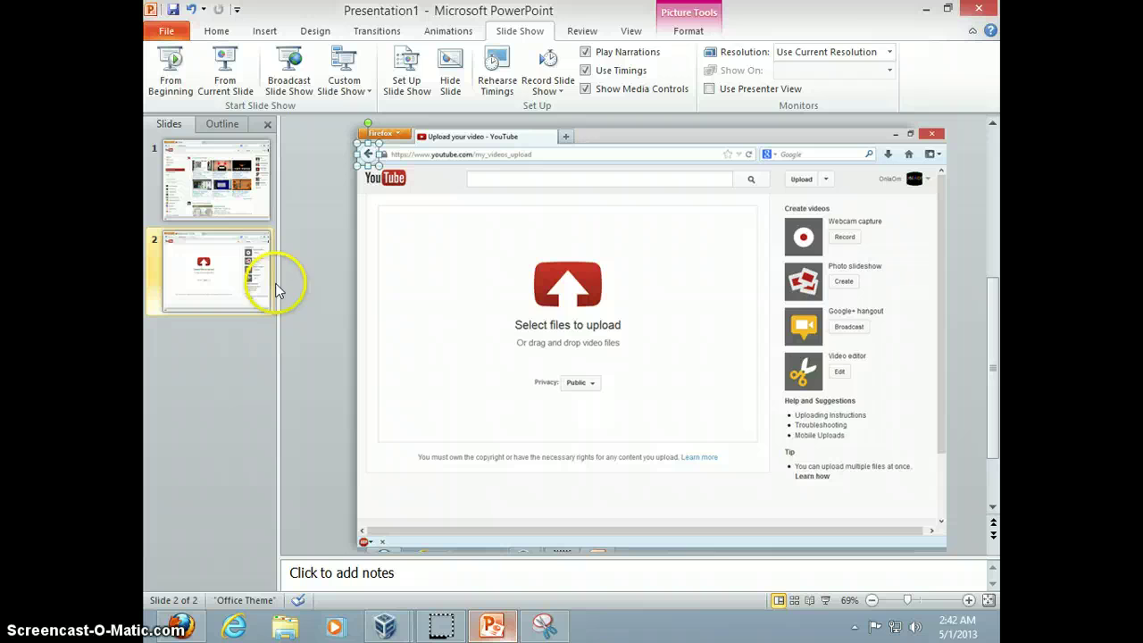
Step: Run the slide show from the beginning, test the Upload, YouTube logo and back button links, and end the show
click(166, 64)
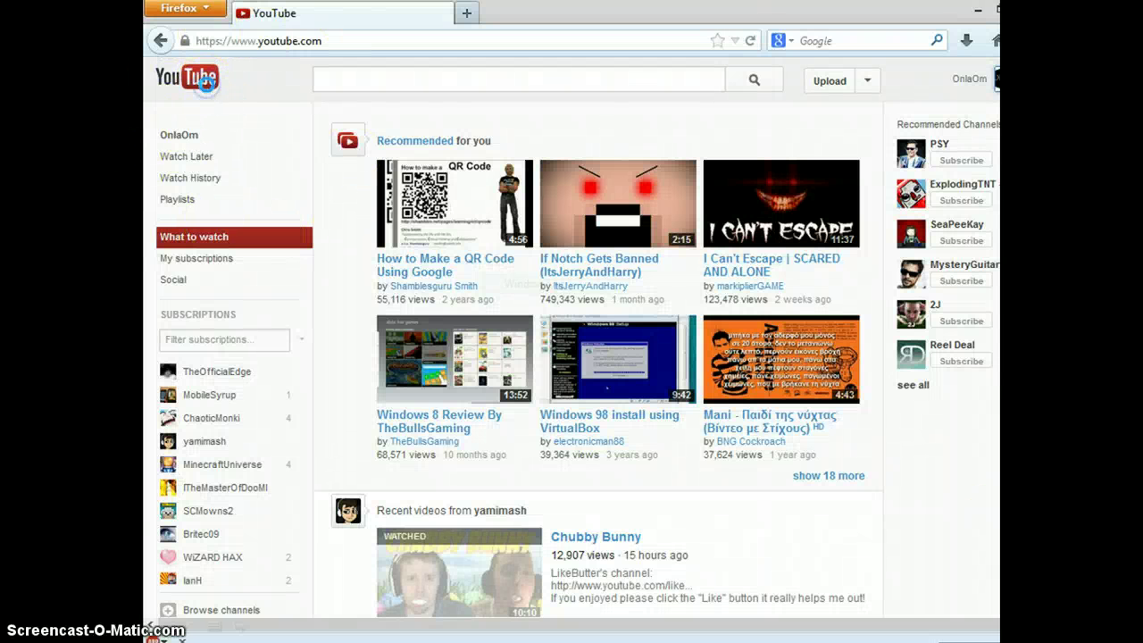
click(831, 82)
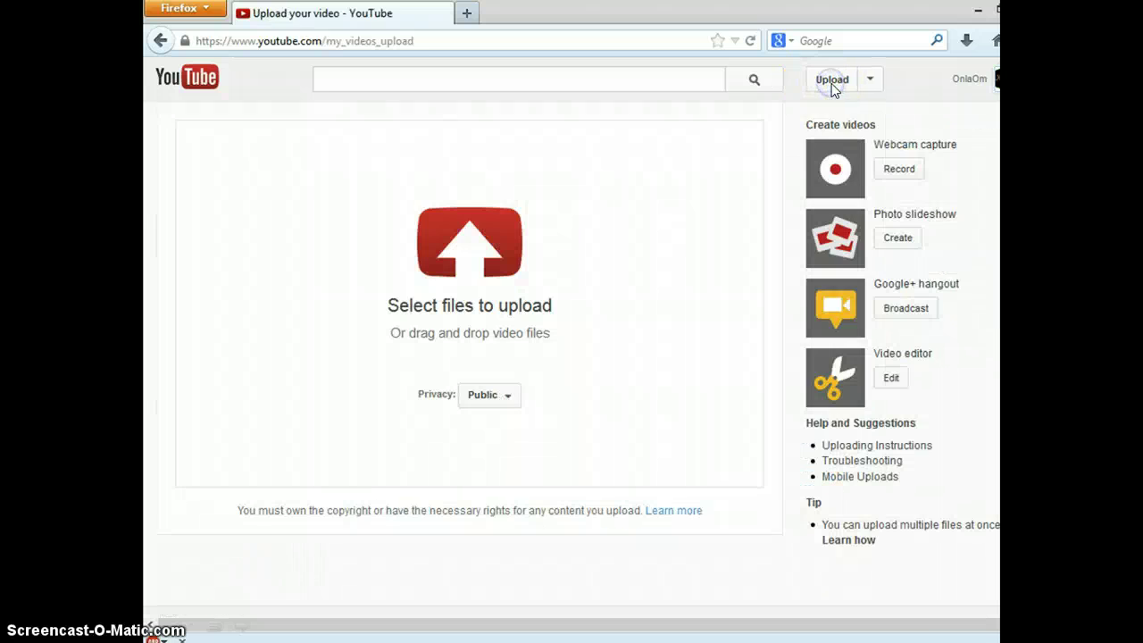
click(200, 100)
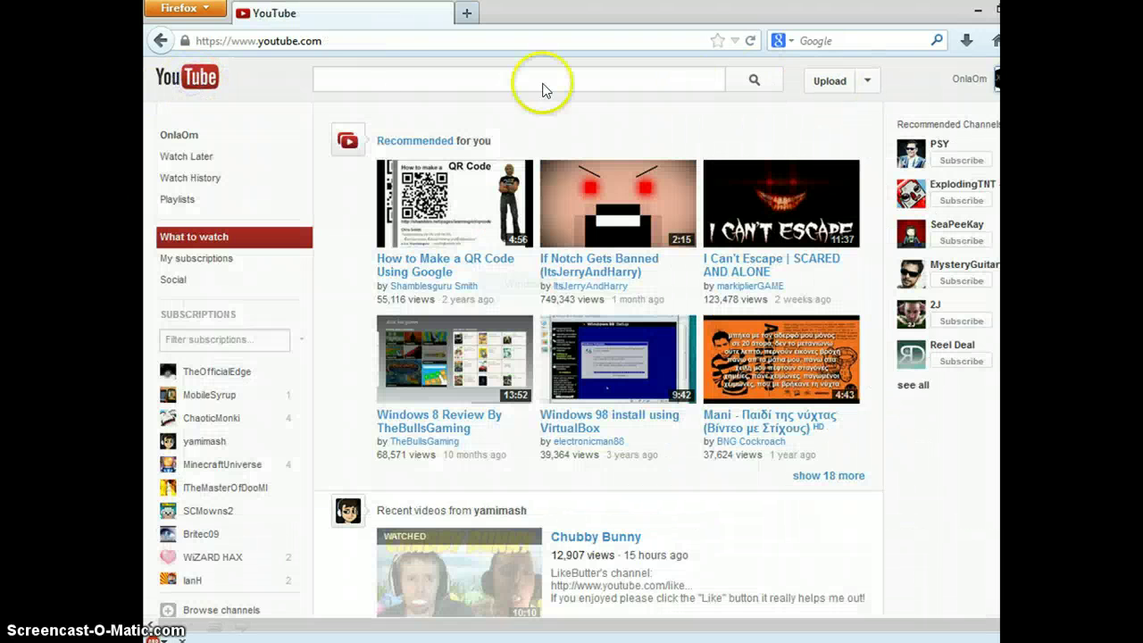
click(826, 90)
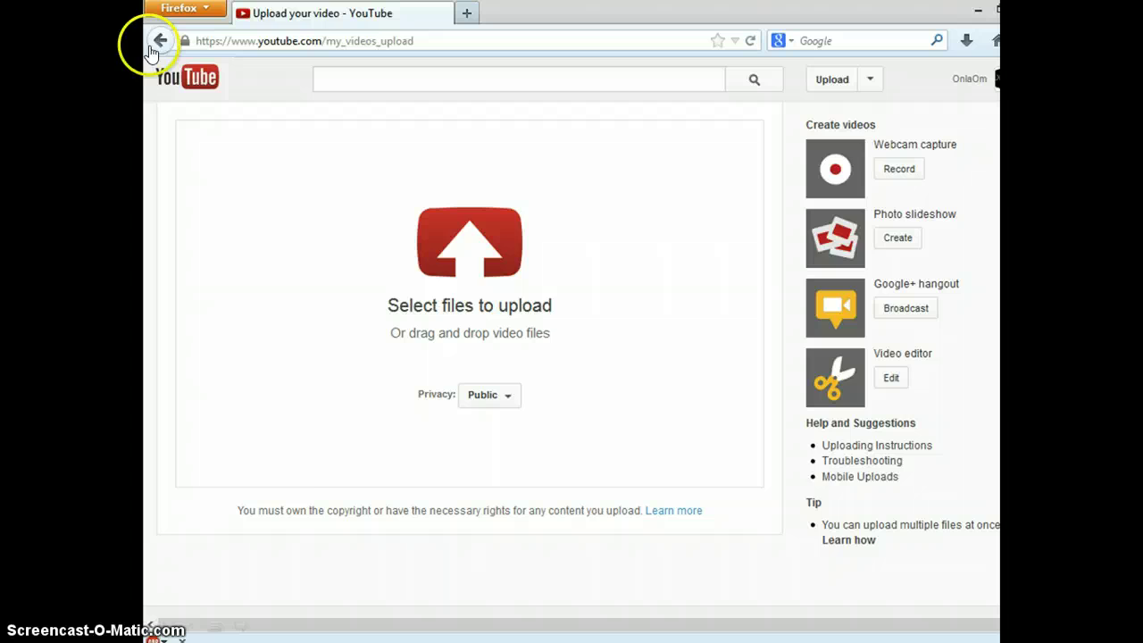
click(161, 41)
click(419, 335)
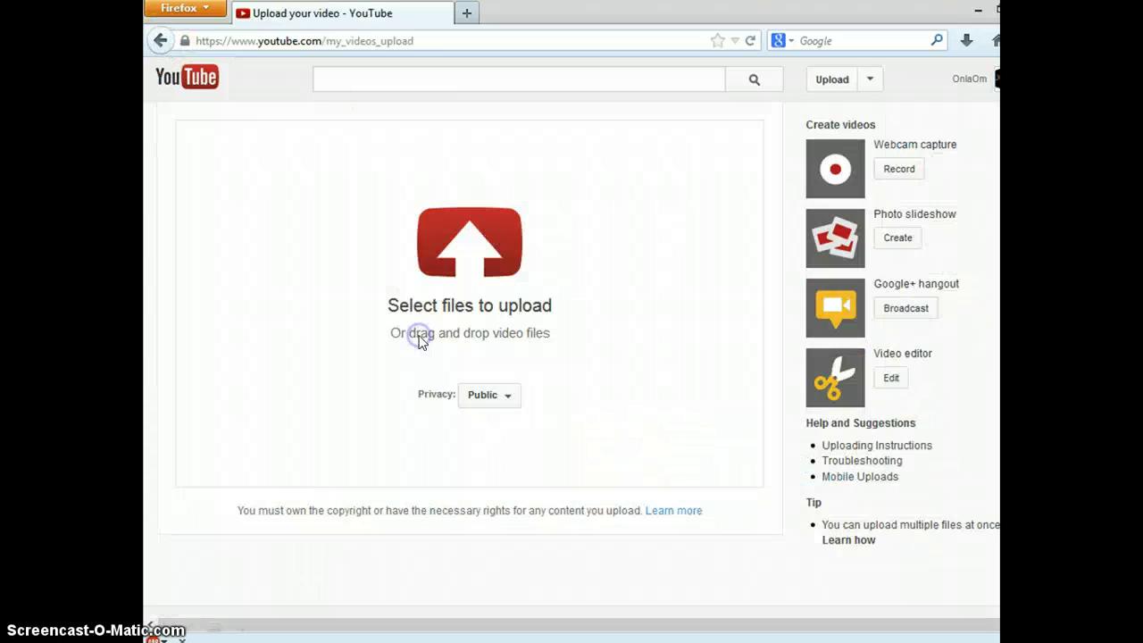
click(418, 334)
click(419, 334)
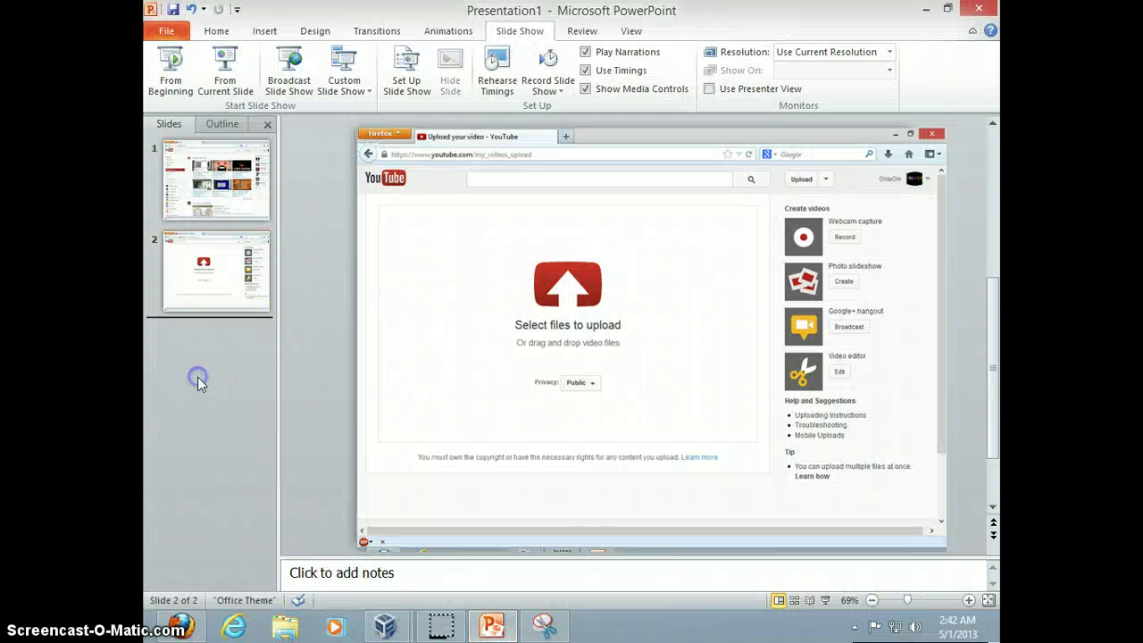
click(198, 188)
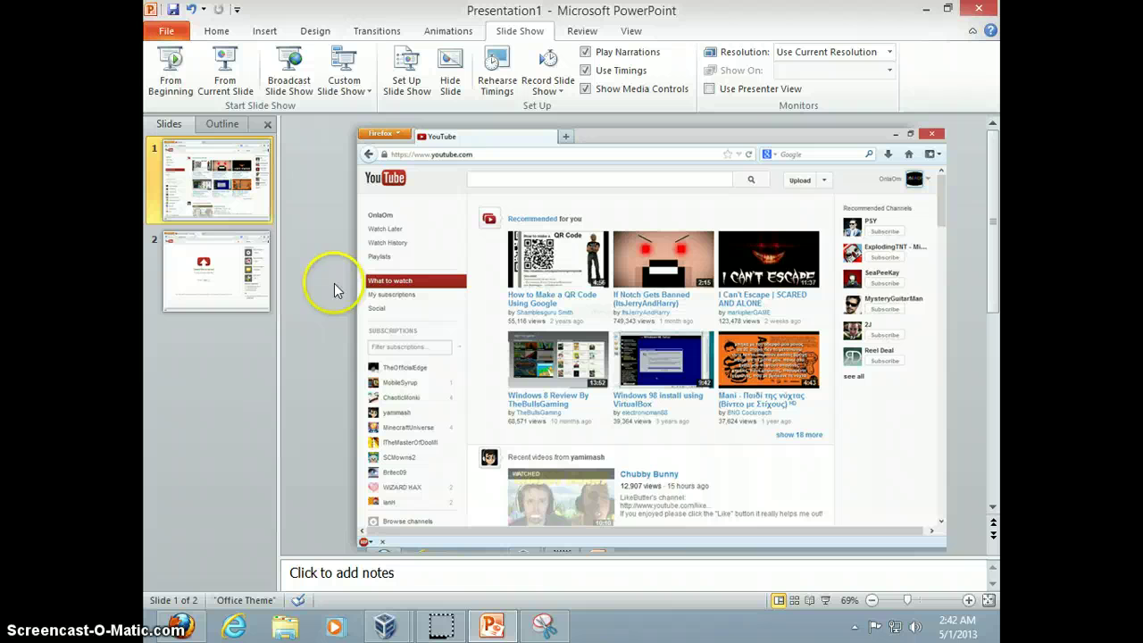
click(232, 453)
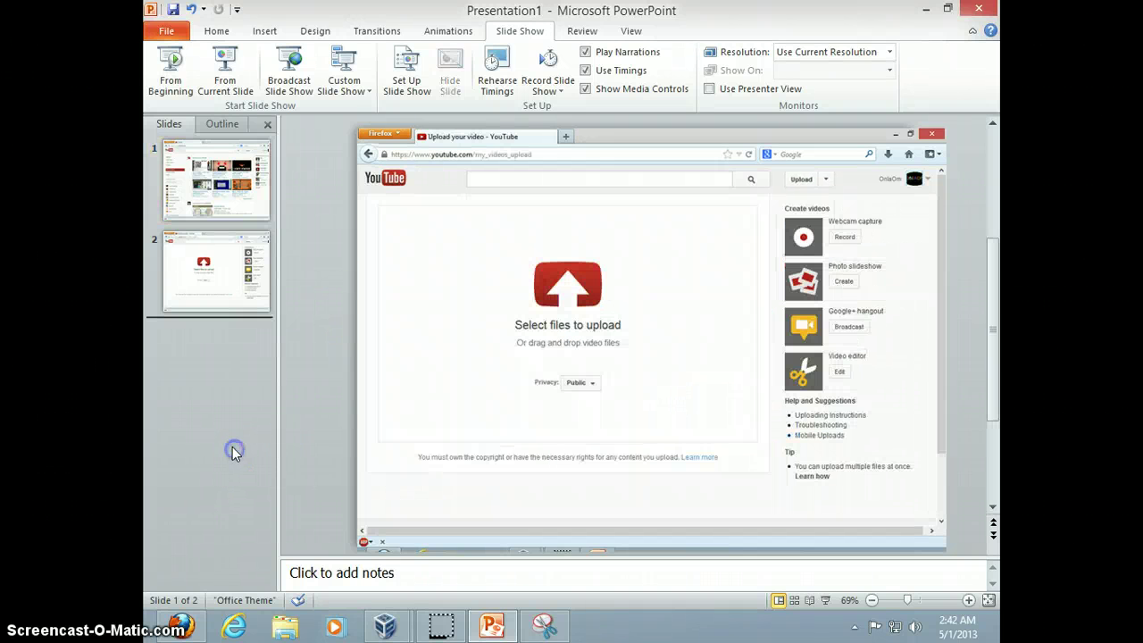
click(189, 189)
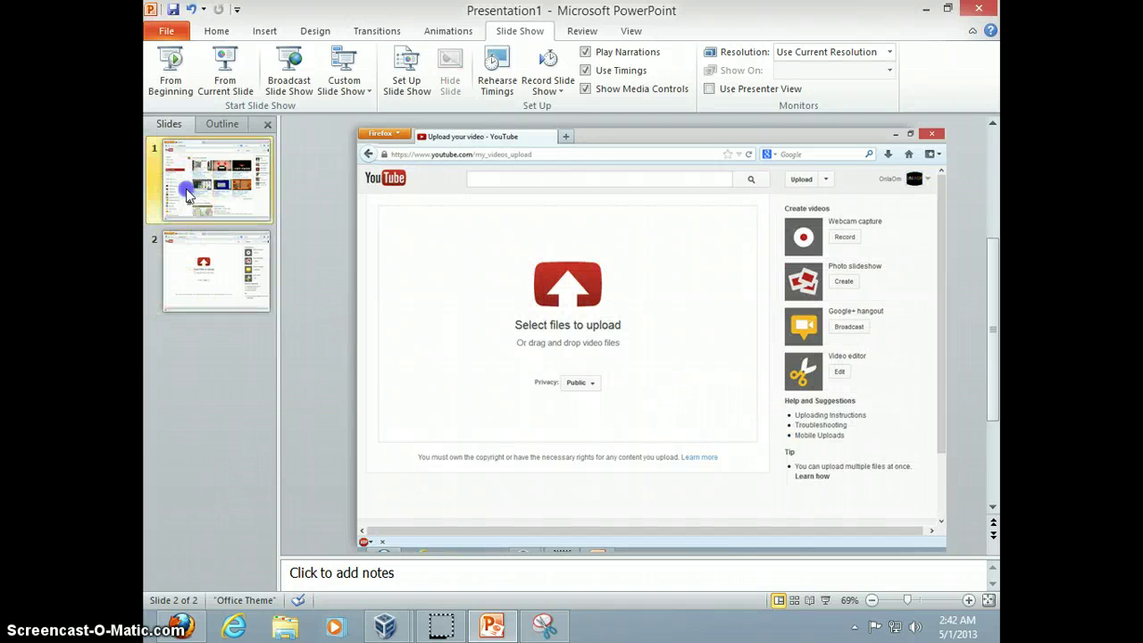
click(732, 163)
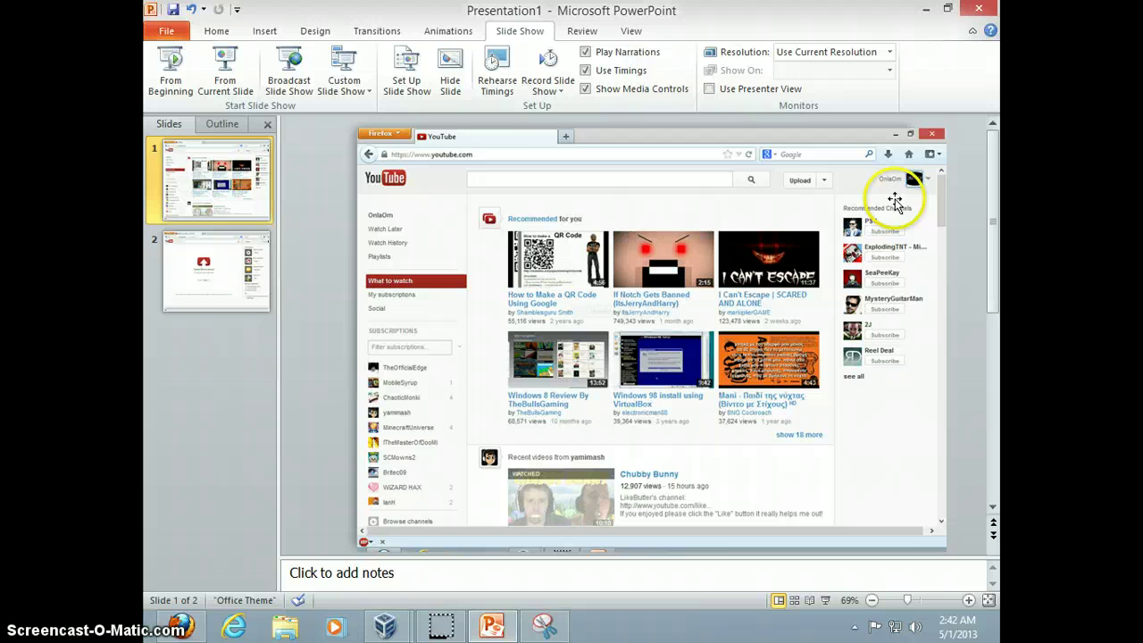
click(221, 284)
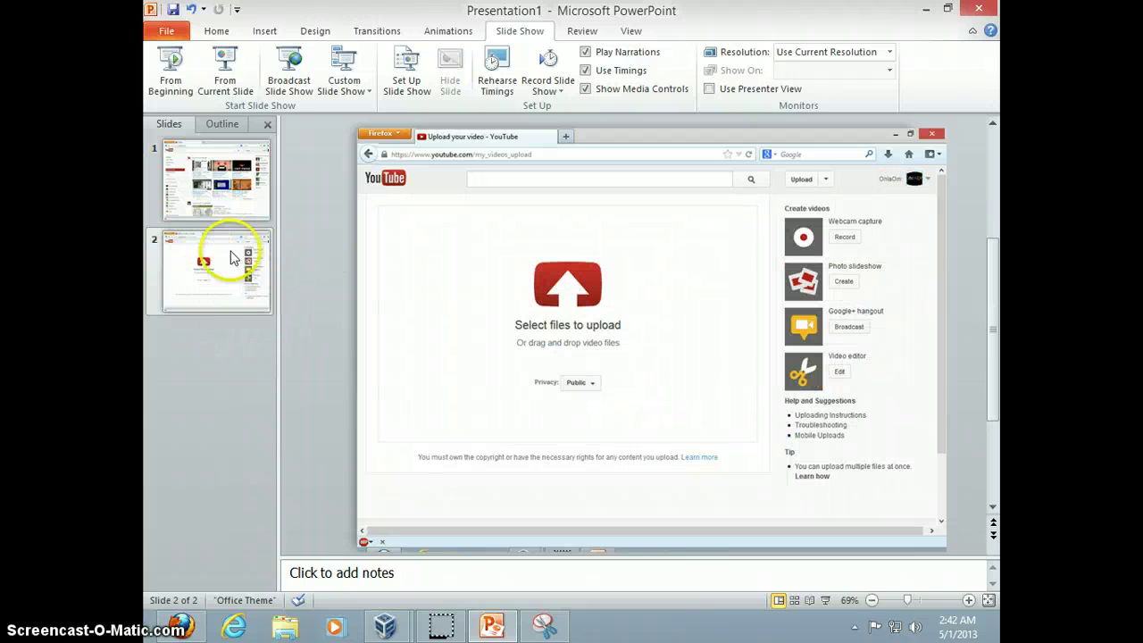
click(228, 152)
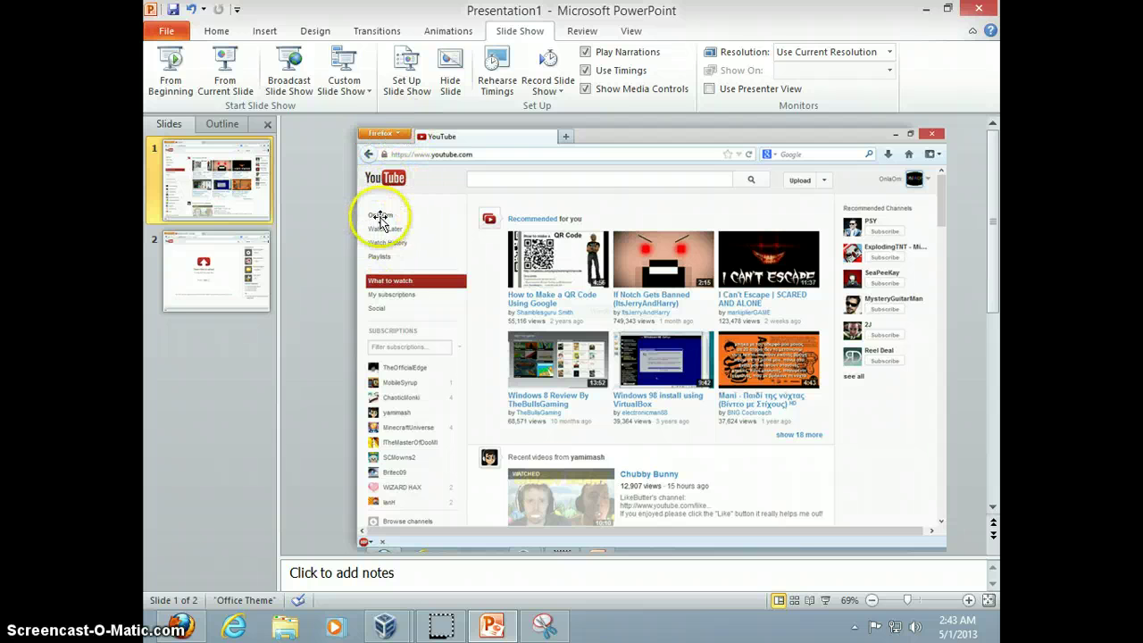
click(331, 347)
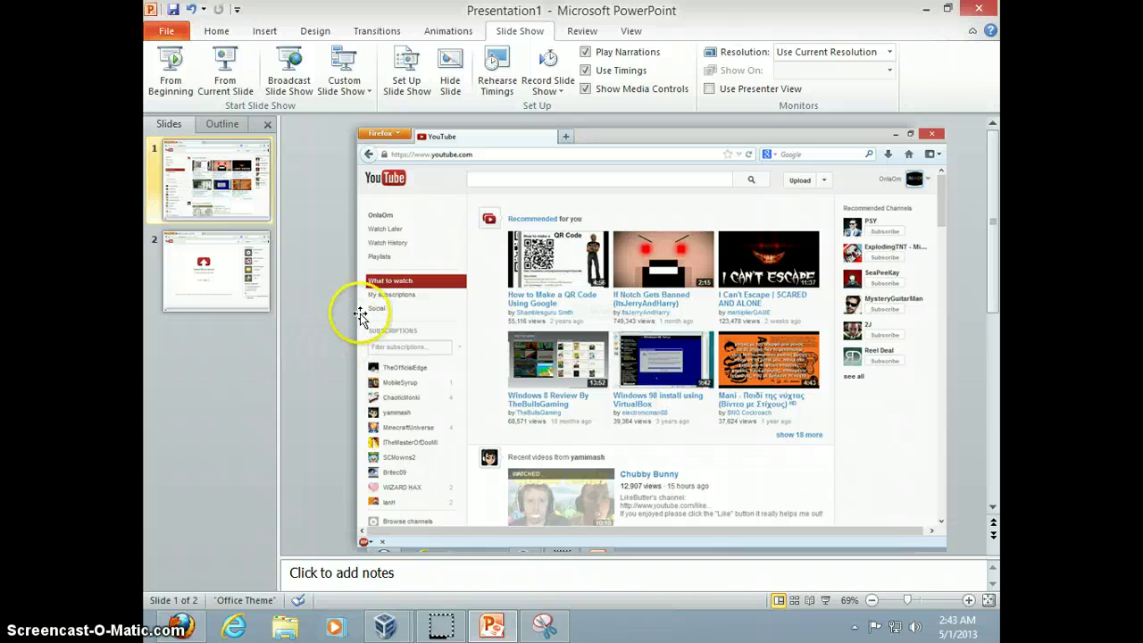